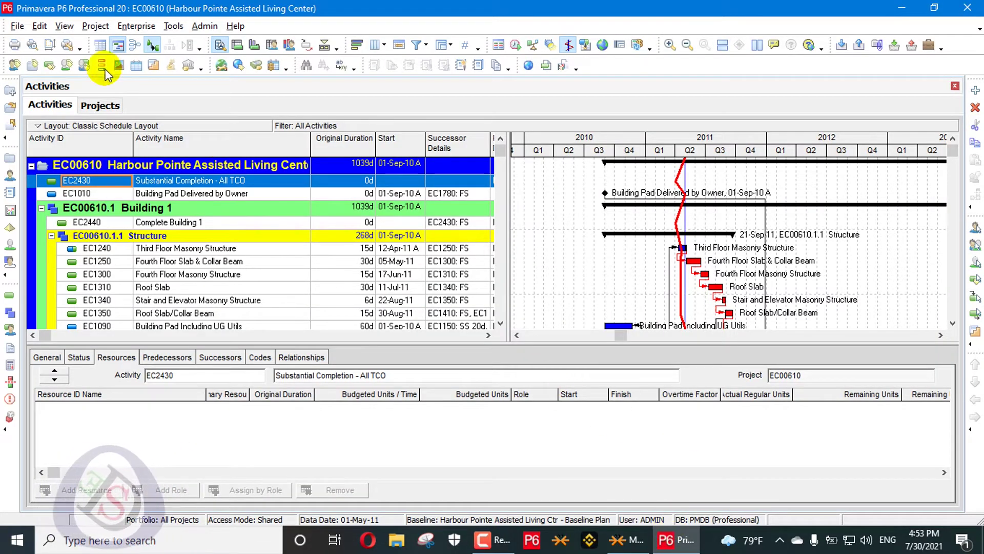
# Set User Preferences Resource Analysis to include opened projects only.
pyautogui.click(40, 26)
pyautogui.click(53, 43)
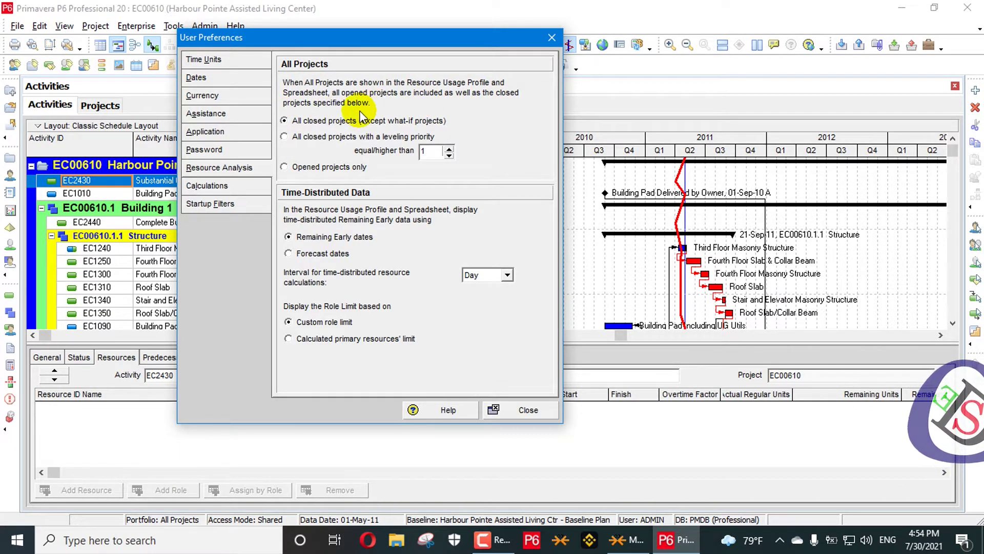
pyautogui.click(312, 165)
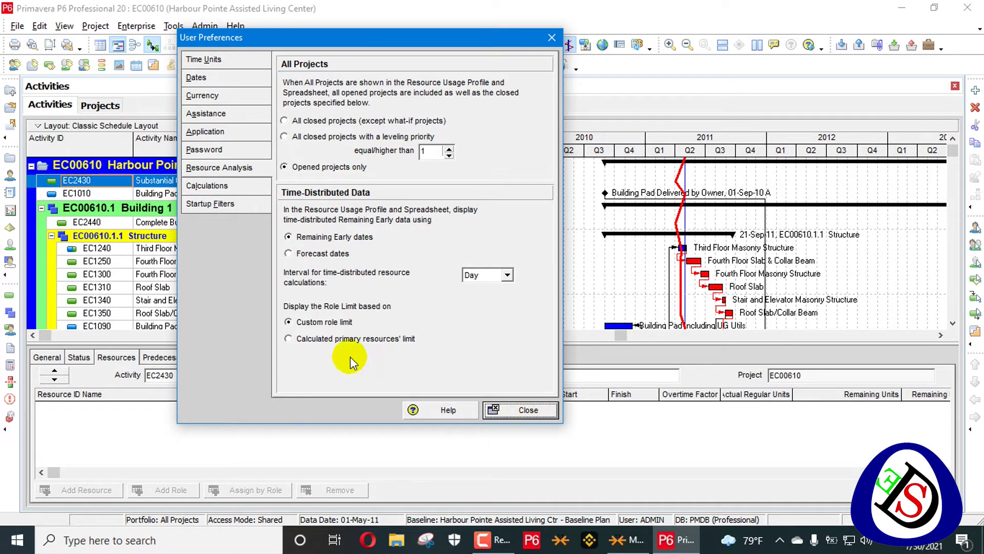
pyautogui.click(525, 411)
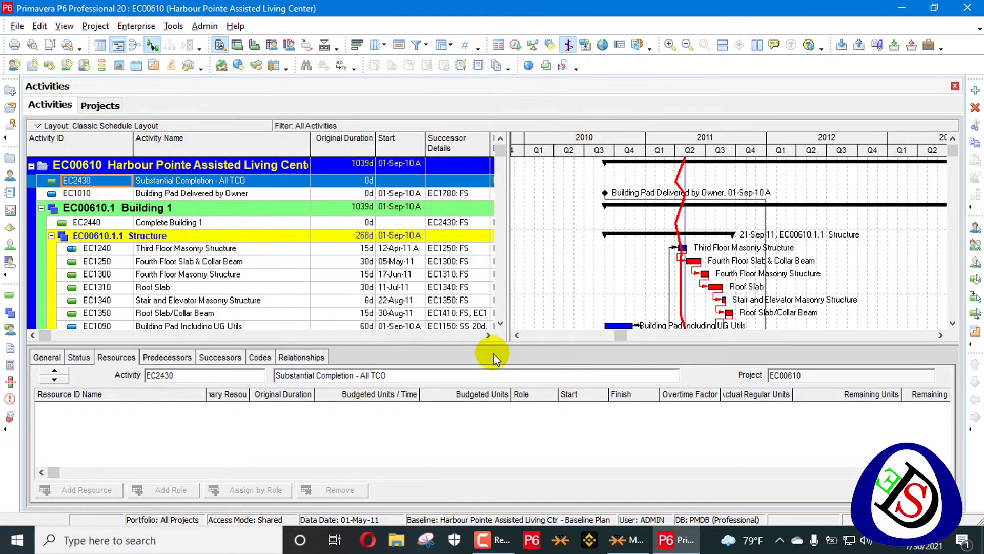
# Display the Resource Usage Profile beneath the activities.
pyautogui.click(290, 49)
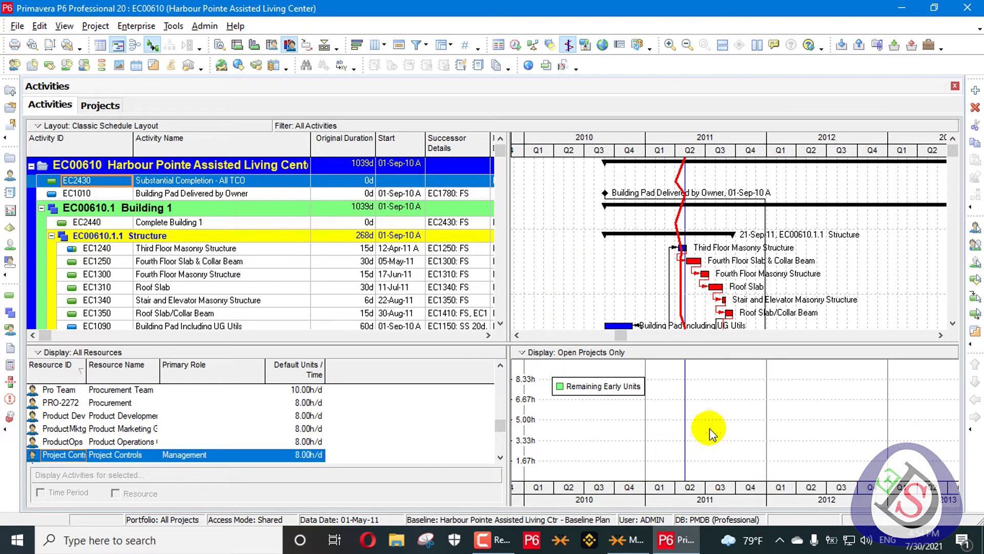
pyautogui.scroll(-1, 223, 423)
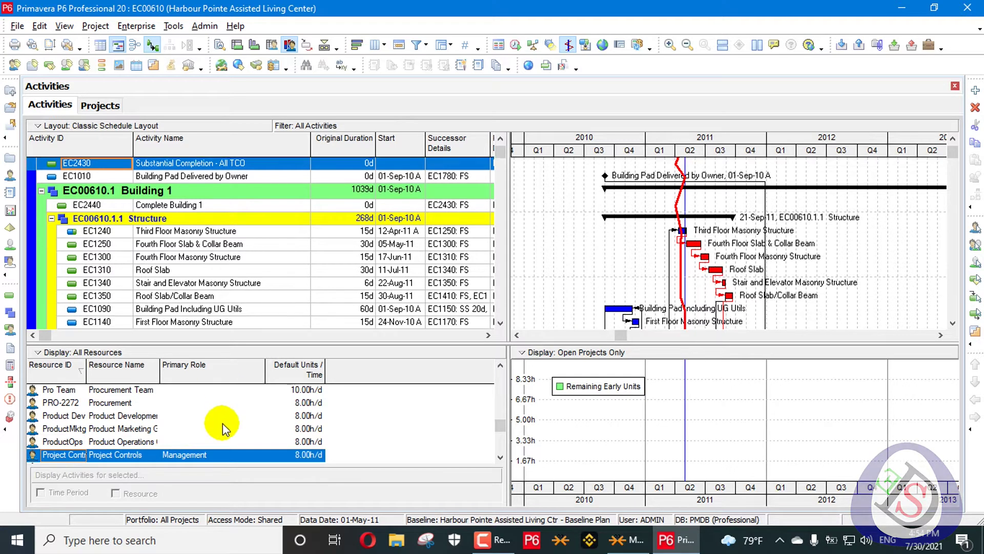
pyautogui.scroll(-4, 556, 287)
# Apply the Resource Usage Profile Options to chart Remaining Early Units.
pyautogui.rightClick(554, 355)
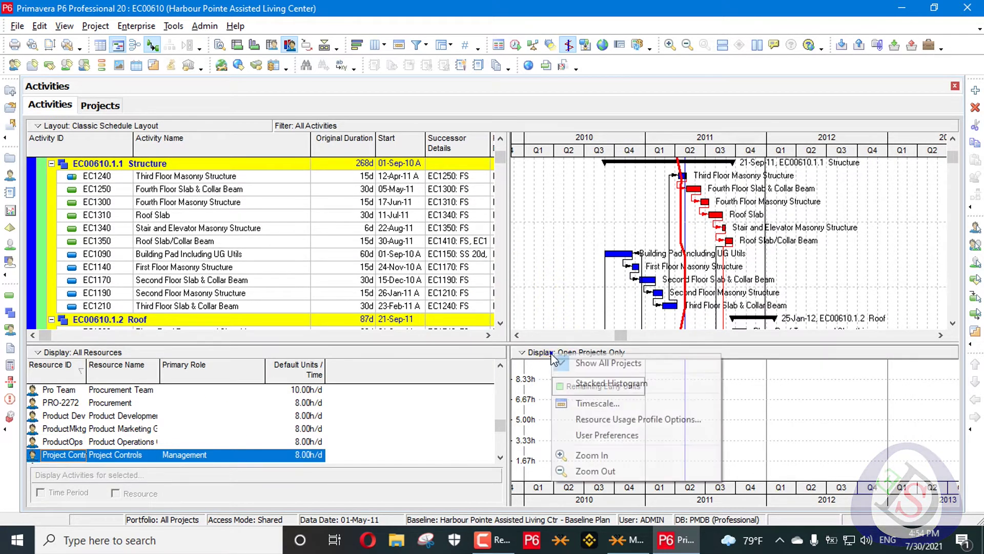
pyautogui.click(624, 423)
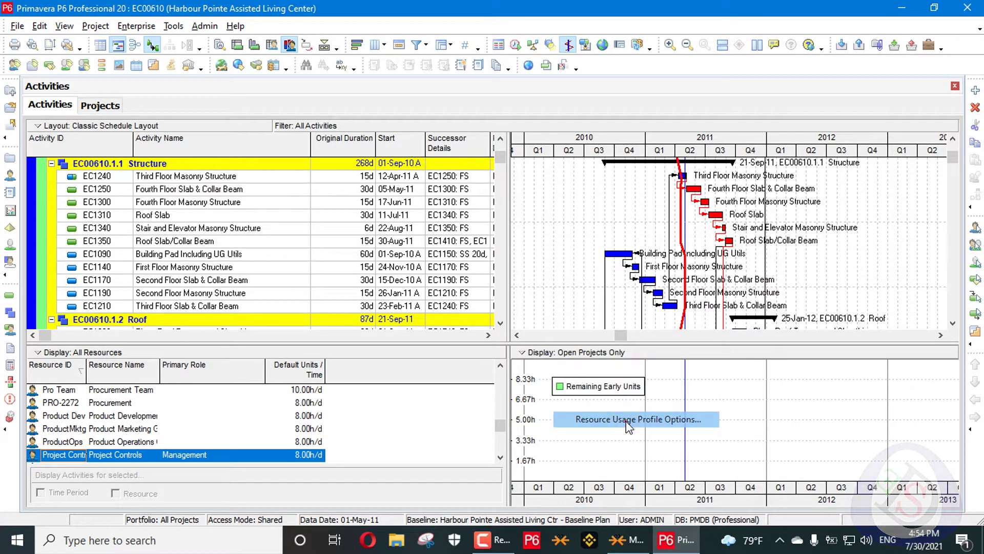
pyautogui.click(334, 355)
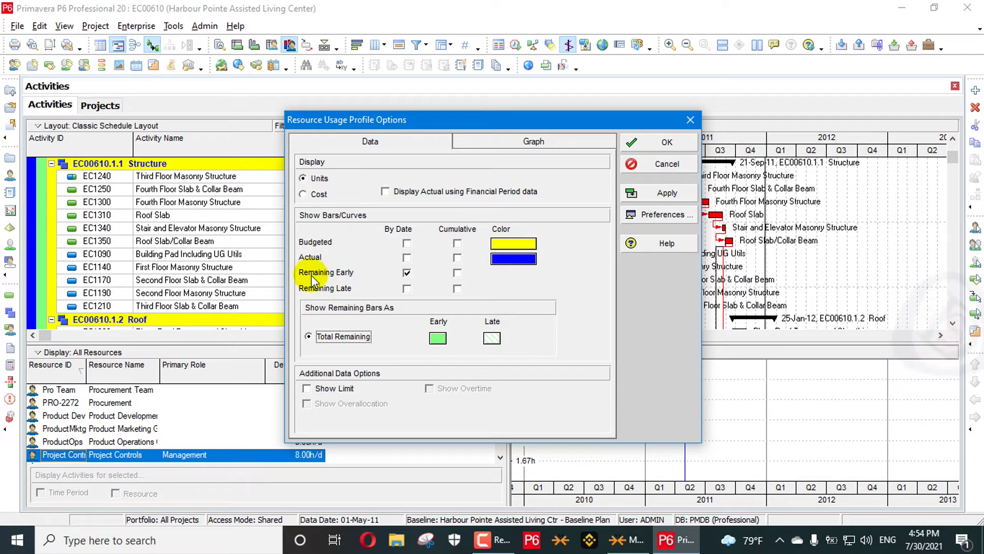
pyautogui.click(666, 194)
pyautogui.click(667, 144)
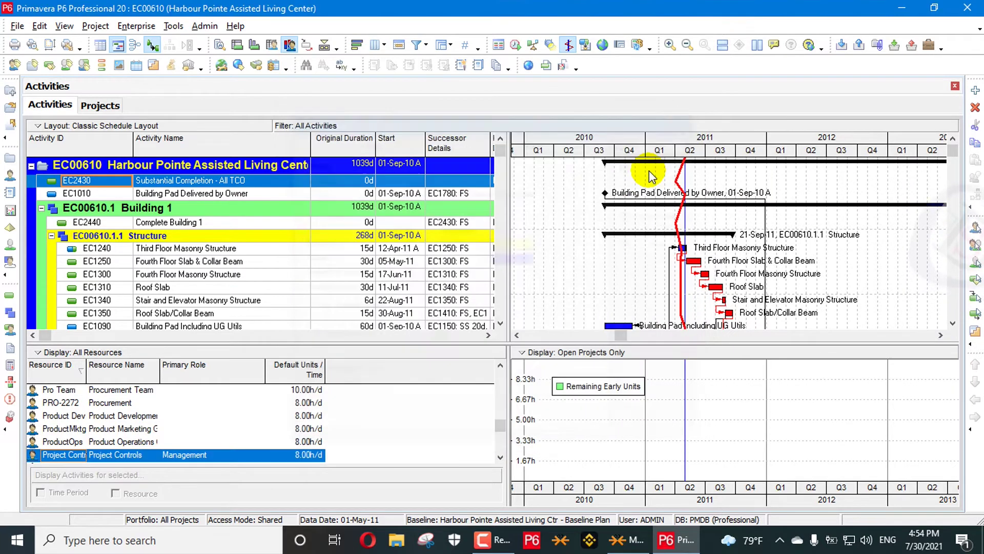
# Compare the ProductOps, Pools, PR and PMs resource profiles, panning the timeline to 2011–2014.
pyautogui.click(109, 444)
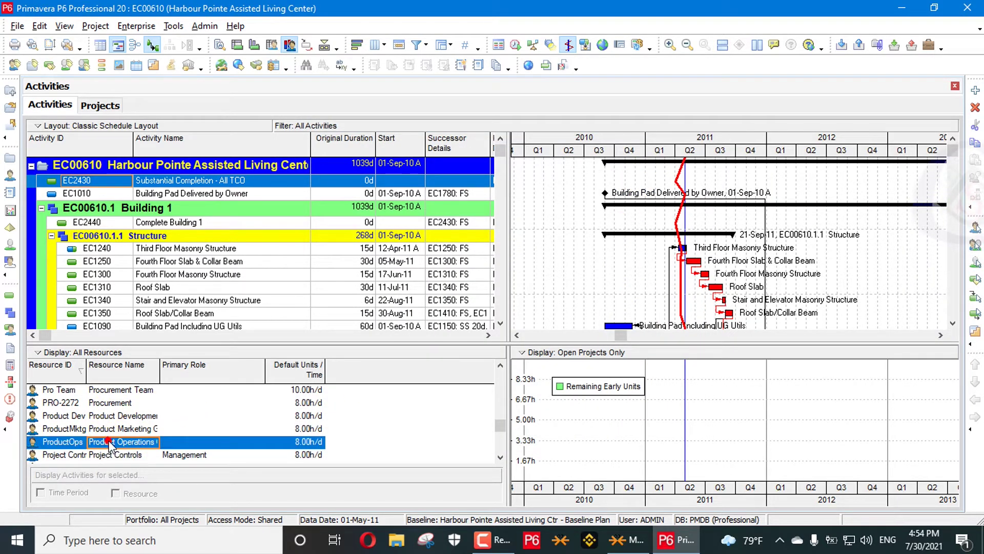
pyautogui.press('Up')
pyautogui.press('Up')
pyautogui.press('Up')
pyautogui.press('Up')
pyautogui.press('Up')
pyautogui.press('Up')
pyautogui.press('Up')
pyautogui.press('Up')
pyautogui.press('Up')
pyautogui.press('Up')
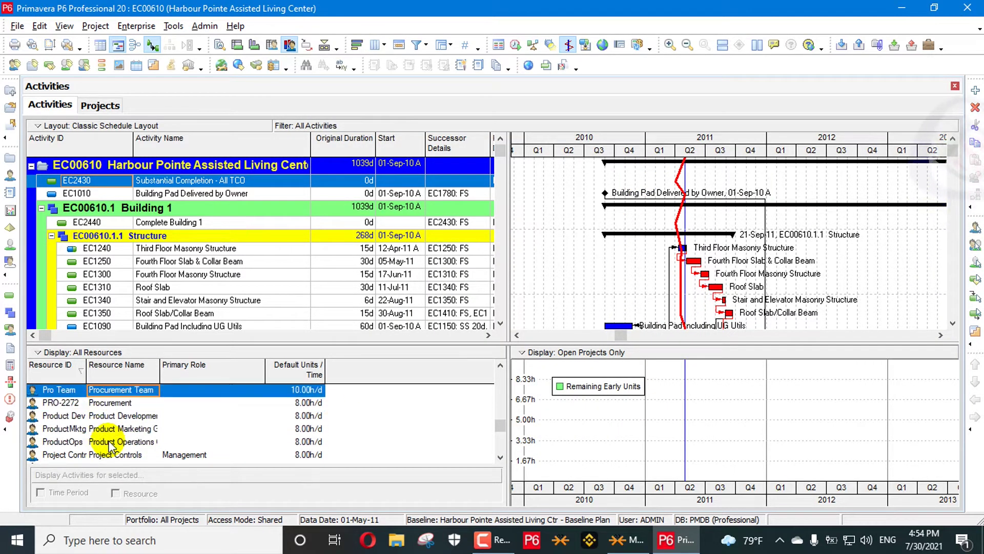
pyautogui.press('Up')
pyautogui.press('Down')
pyautogui.press('Up')
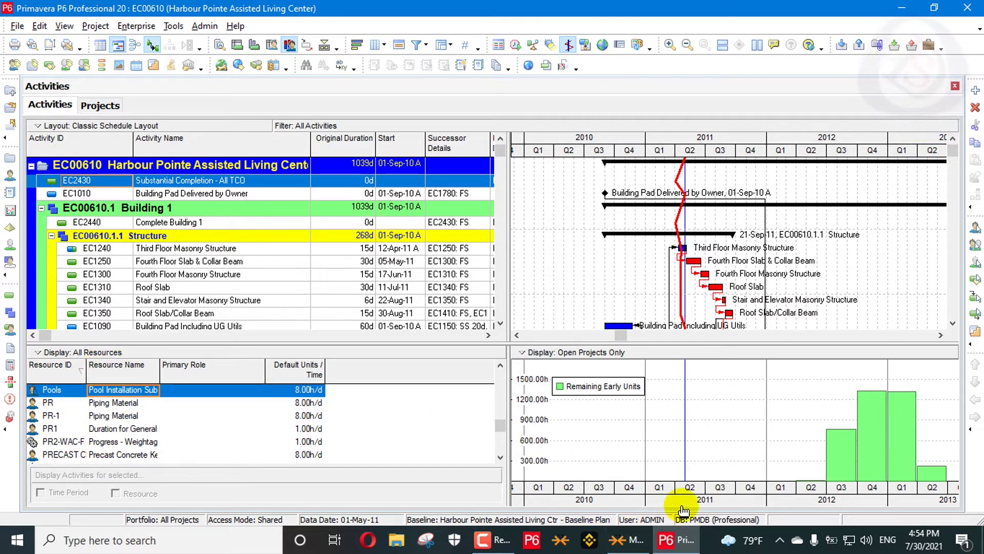
pyautogui.moveTo(864, 137); pyautogui.dragTo(732, 148)
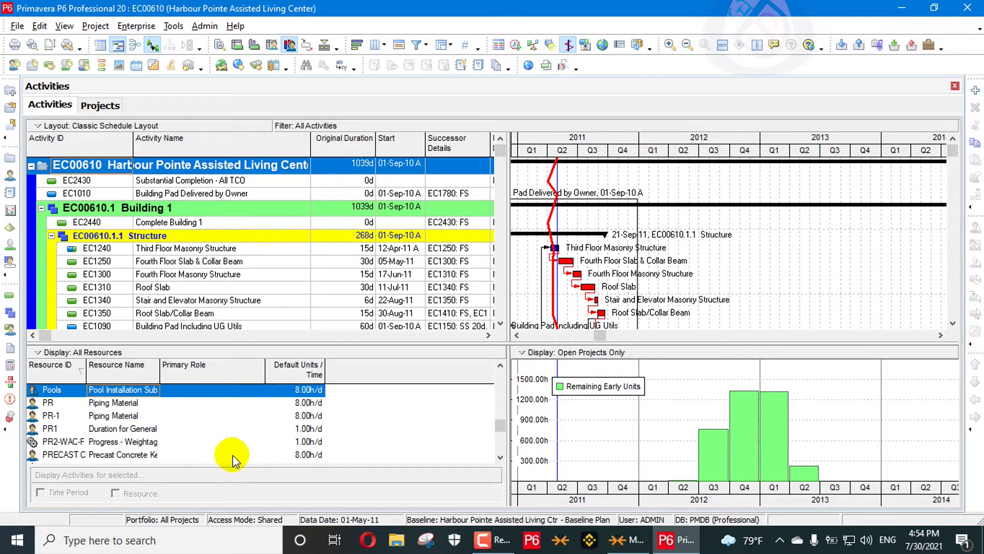
pyautogui.press('Up')
pyautogui.press('Up')
pyautogui.press('Up')
pyautogui.press('Up')
pyautogui.press('Up')
# Filter the resource list to active resources, then to the current project's resources.
pyautogui.click(105, 354)
pyautogui.moveTo(150, 423)
pyautogui.click(279, 424)
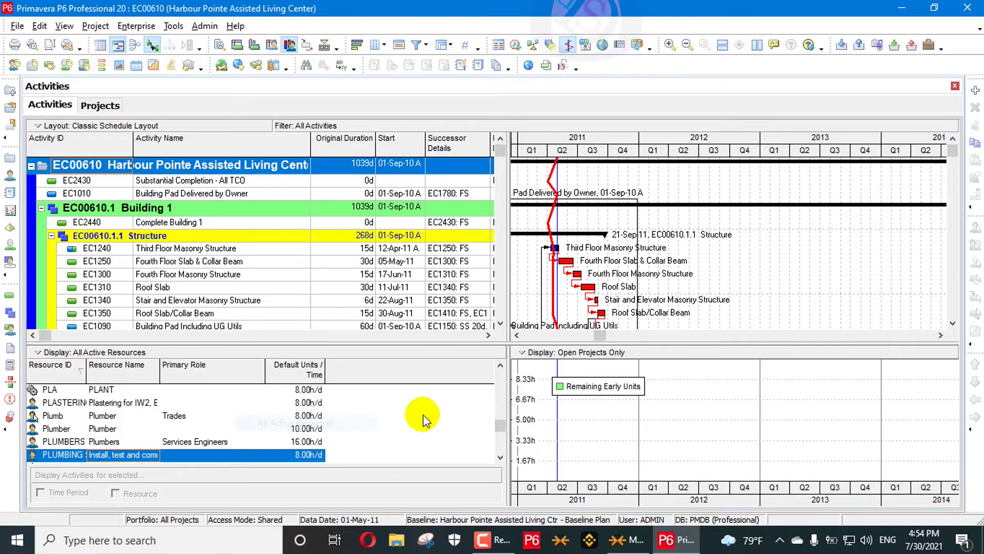
pyautogui.click(78, 354)
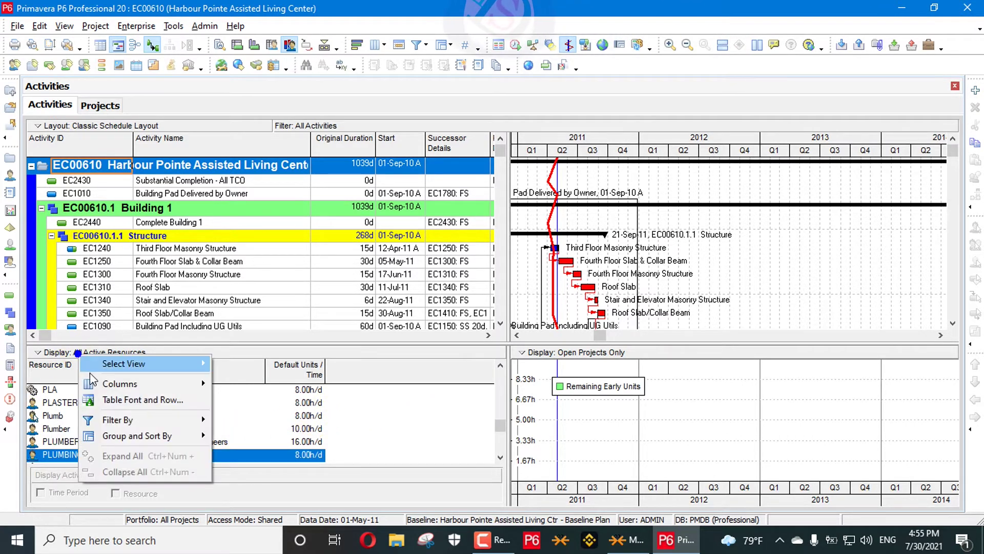
pyautogui.moveTo(118, 420)
pyautogui.click(252, 455)
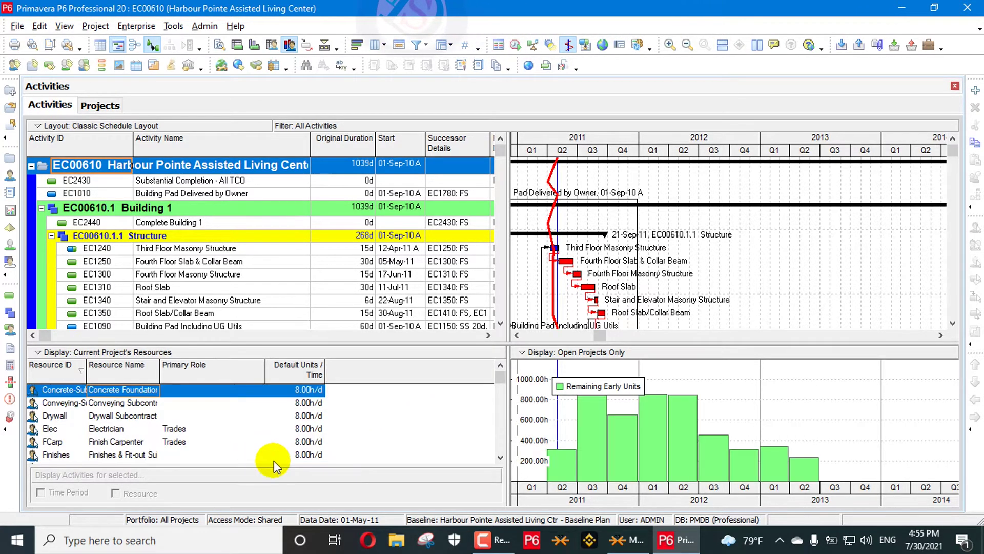
# Review GenLabor through Utilities, widen the histogram and start the timescale at 2010 Q2.
pyautogui.press('Down')
pyautogui.press('Down')
pyautogui.press('Down')
pyautogui.press('Down')
pyautogui.press('Down')
pyautogui.press('Down')
pyautogui.press('Down')
pyautogui.press('Down')
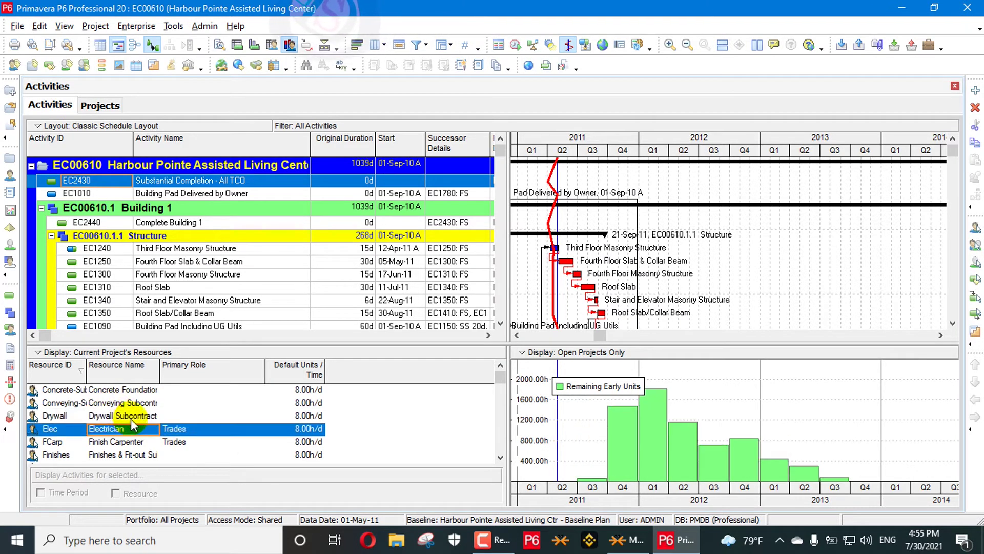
pyautogui.press('Down')
pyautogui.press('Down')
pyautogui.press('Down')
pyautogui.press('Down')
pyautogui.press('Down')
pyautogui.press('Down')
pyautogui.press('Down')
pyautogui.press('Down')
pyautogui.press('Down')
pyautogui.press('Down')
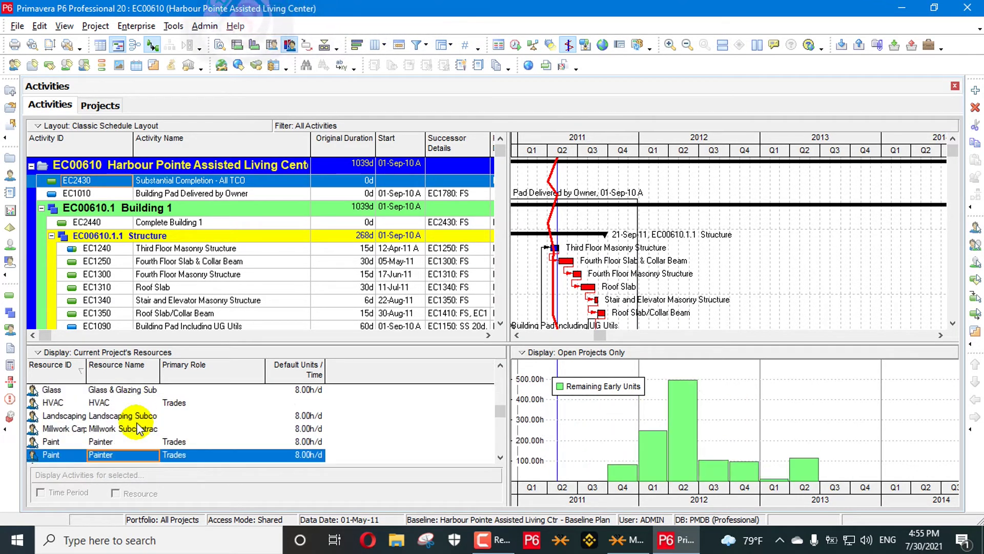
pyautogui.press('Down')
pyautogui.press('Down')
pyautogui.press('Down')
pyautogui.press('Down')
pyautogui.press('Down')
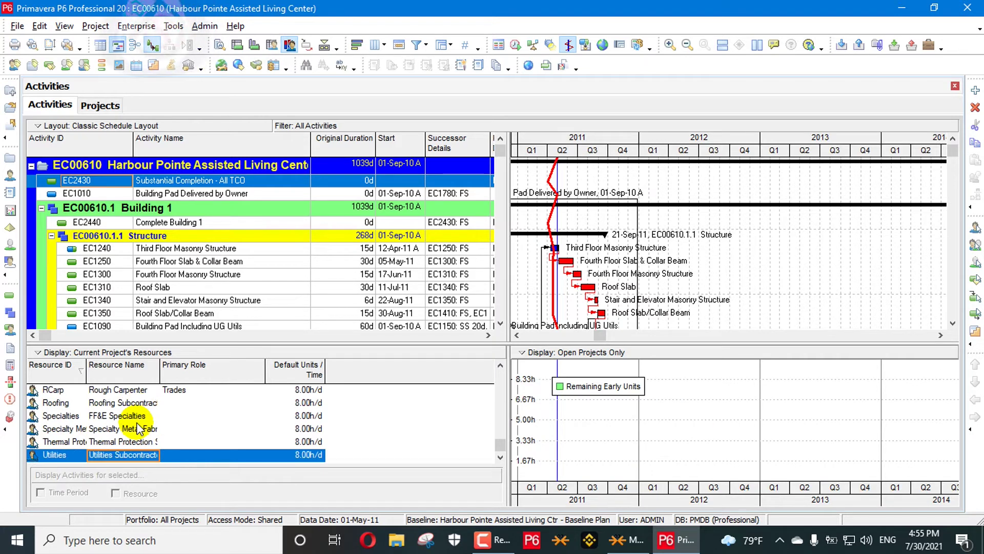
pyautogui.press('Up')
pyautogui.press('Up')
pyautogui.press('Up')
pyautogui.press('Up')
pyautogui.press('Up')
pyautogui.press('Up')
pyautogui.press('Up')
pyautogui.press('Up')
pyautogui.press('Up')
pyautogui.press('Up')
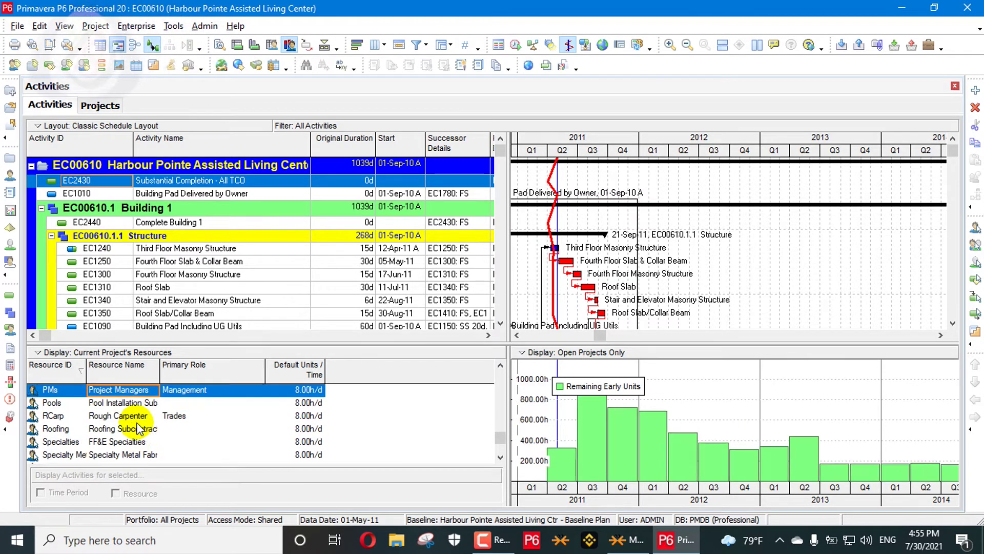
pyautogui.press('Up')
pyautogui.press('Up')
pyautogui.press('Up')
pyautogui.press('Up')
pyautogui.press('Up')
pyautogui.press('Up')
pyautogui.press('Up')
pyautogui.press('Up')
pyautogui.press('Up')
pyautogui.press('Up')
pyautogui.press('Up')
pyautogui.press('Up')
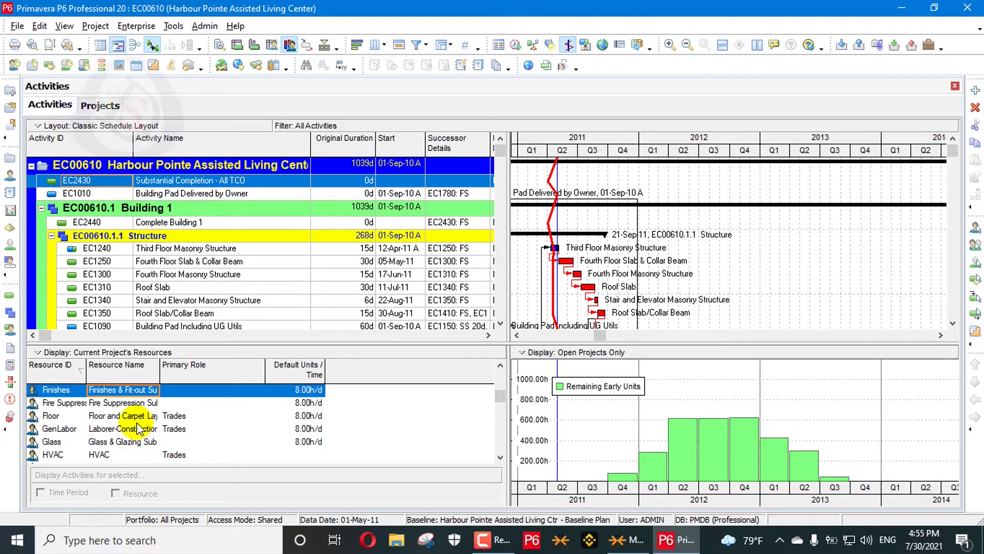
pyautogui.press('Up')
pyautogui.press('Up')
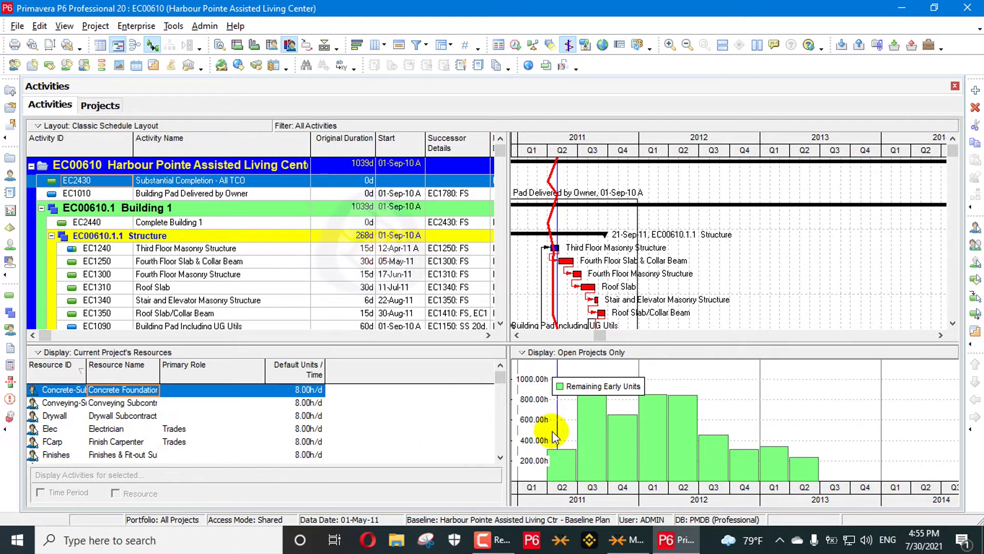
pyautogui.moveTo(507, 387); pyautogui.dragTo(456, 388)
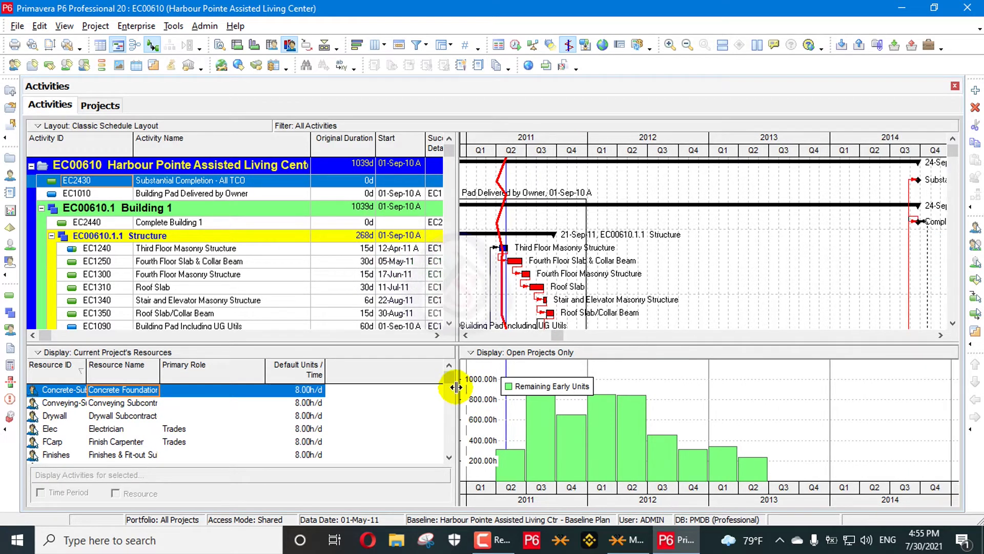
pyautogui.moveTo(593, 138); pyautogui.dragTo(659, 136)
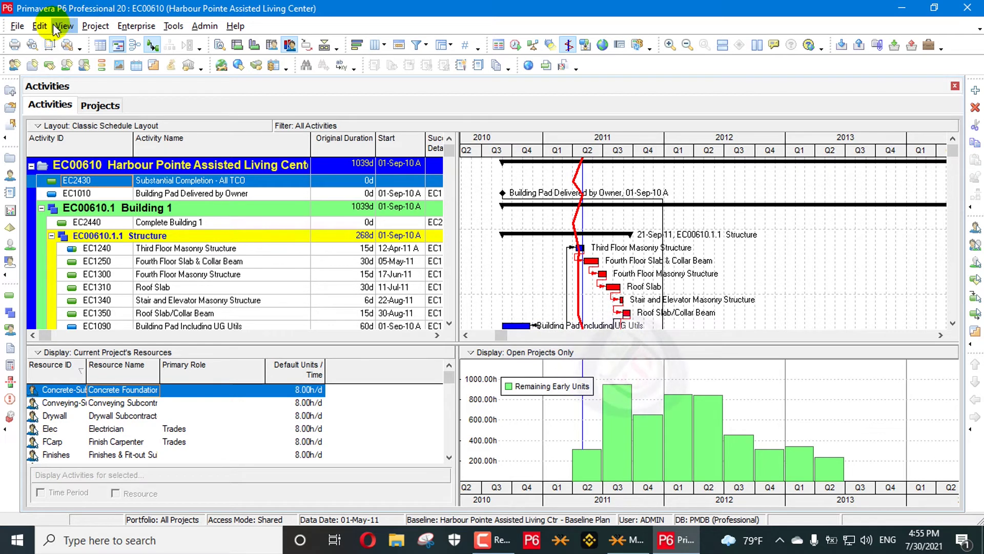
# Turn on Show All Projects for the usage histogram.
pyautogui.click(479, 355)
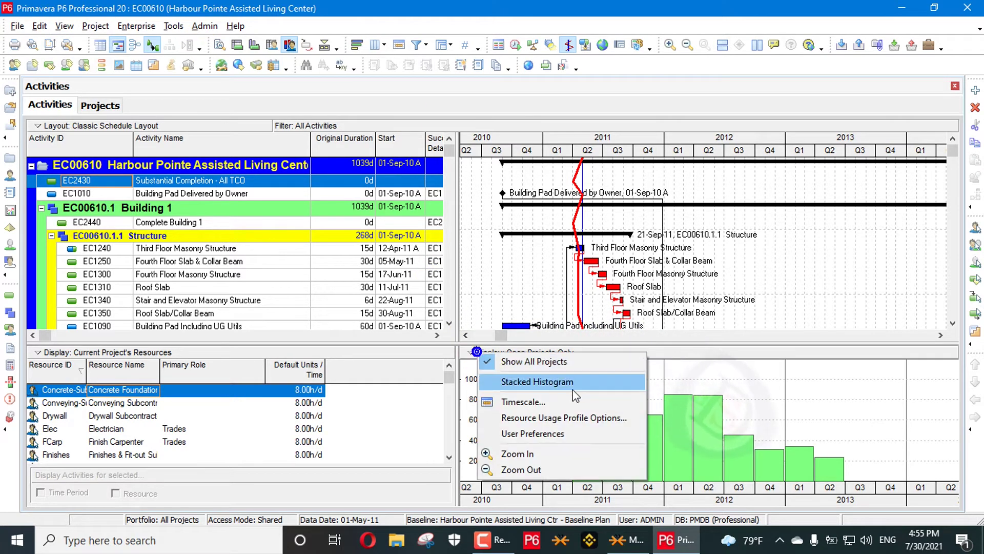
pyautogui.click(558, 362)
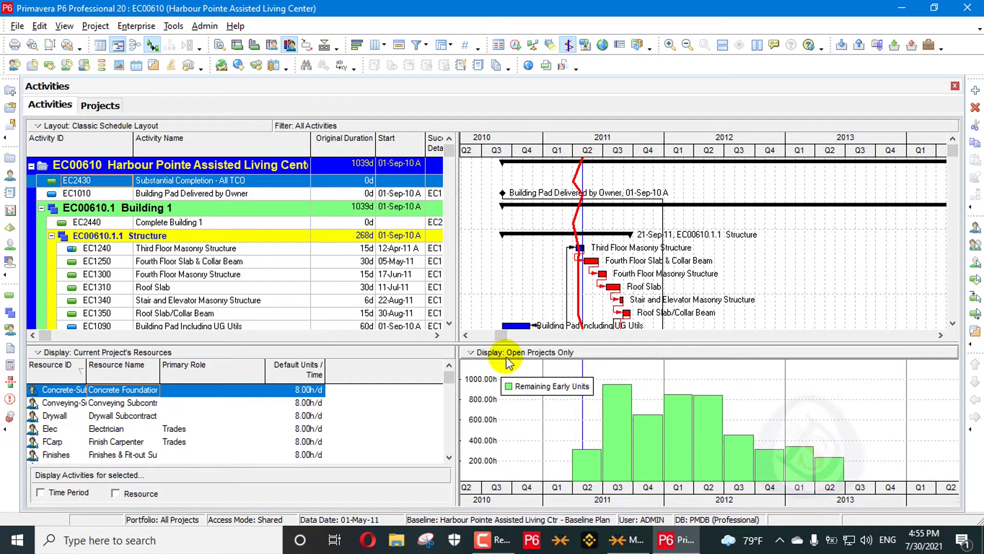
pyautogui.click(494, 352)
pyautogui.click(552, 366)
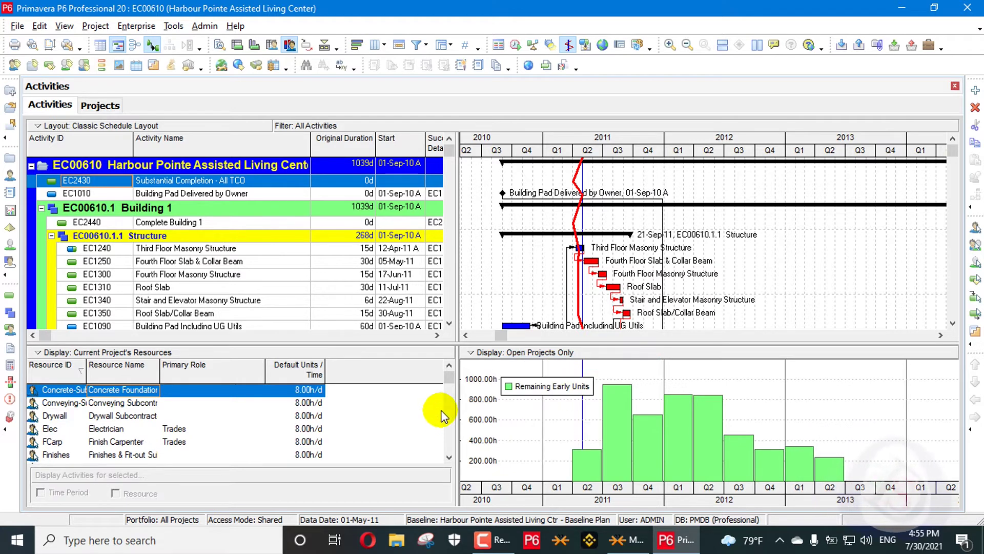
pyautogui.click(520, 353)
# Set Resource Analysis to include all closed projects except what-if projects.
pyautogui.click(594, 432)
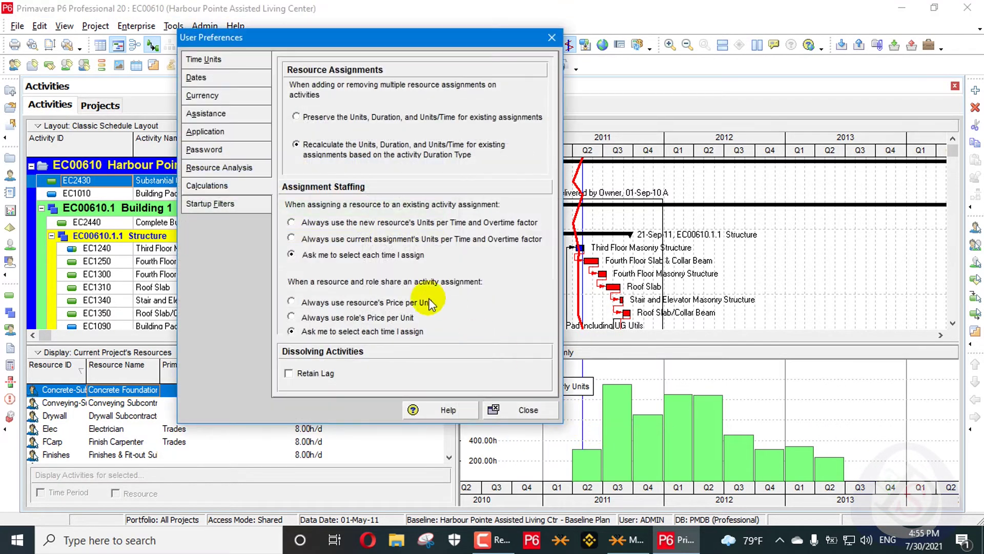
pyautogui.click(222, 168)
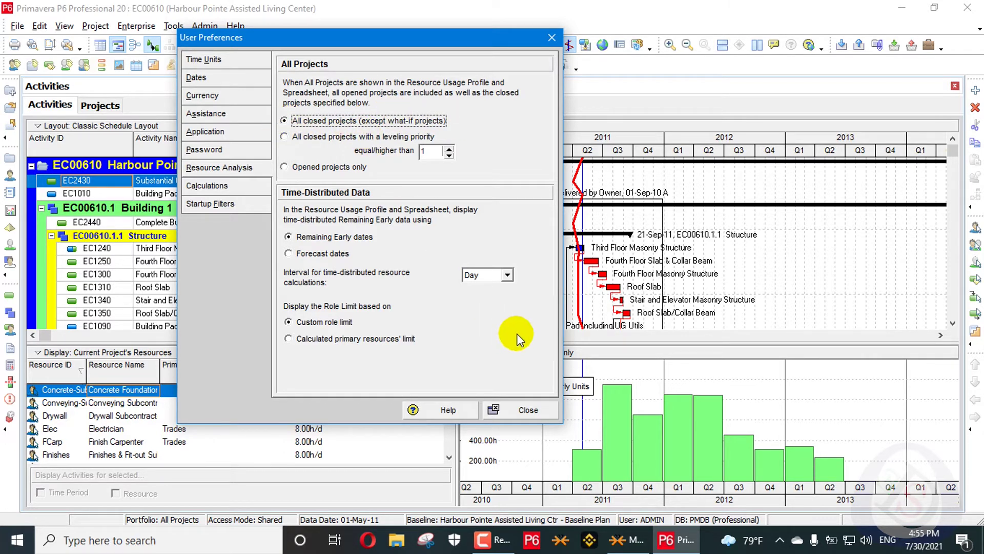
pyautogui.click(528, 410)
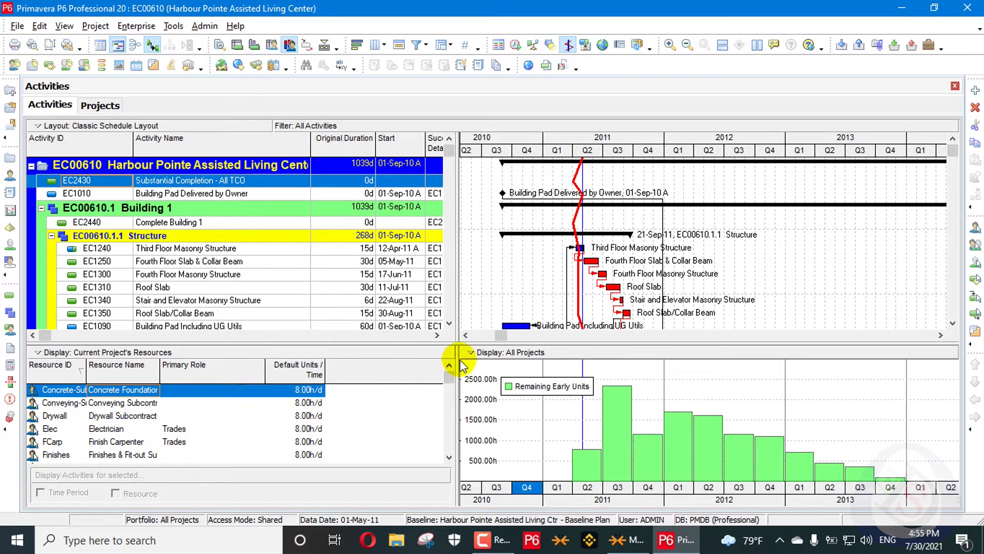
# Show remaining bars as Open vs. Closed Projects in the profile's Data options.
pyautogui.rightClick(476, 358)
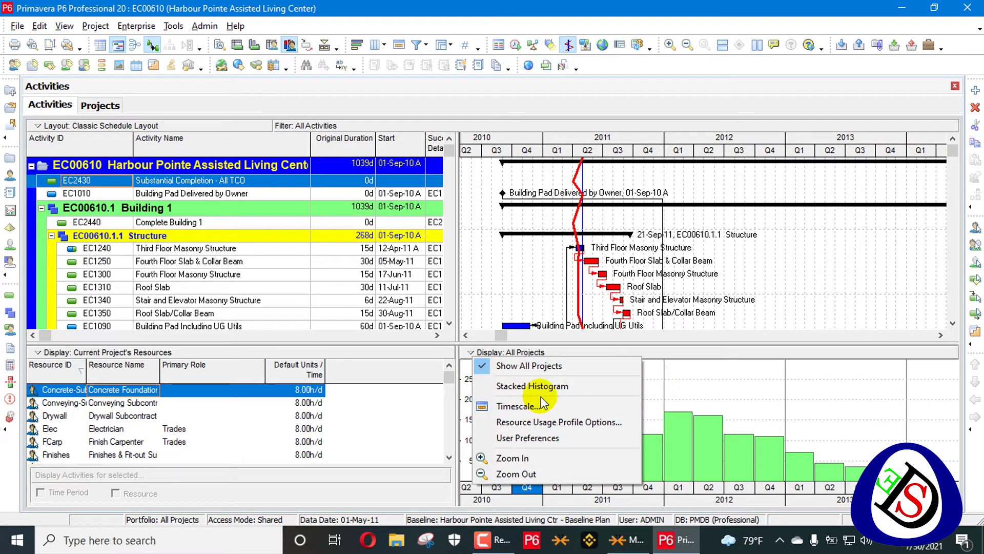
pyautogui.click(539, 422)
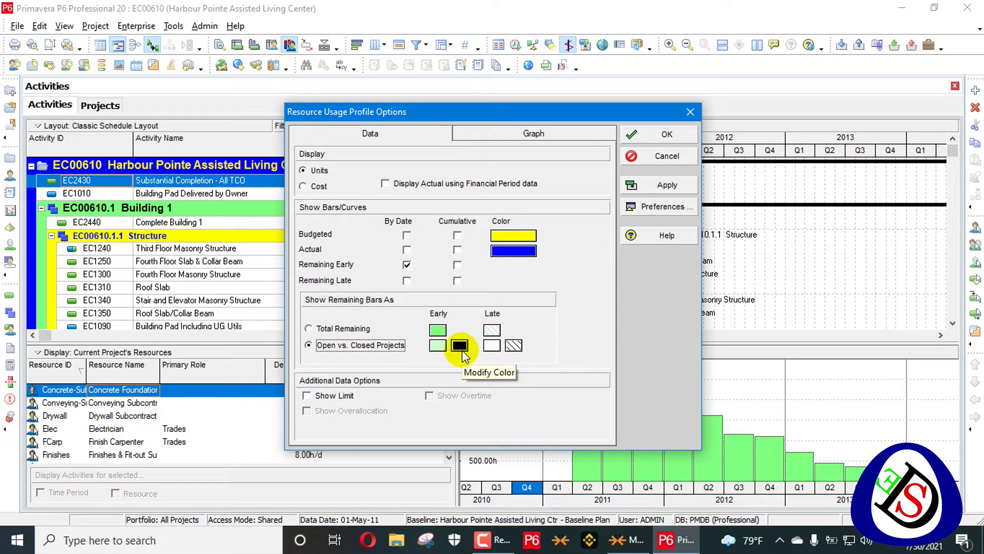
pyautogui.click(651, 184)
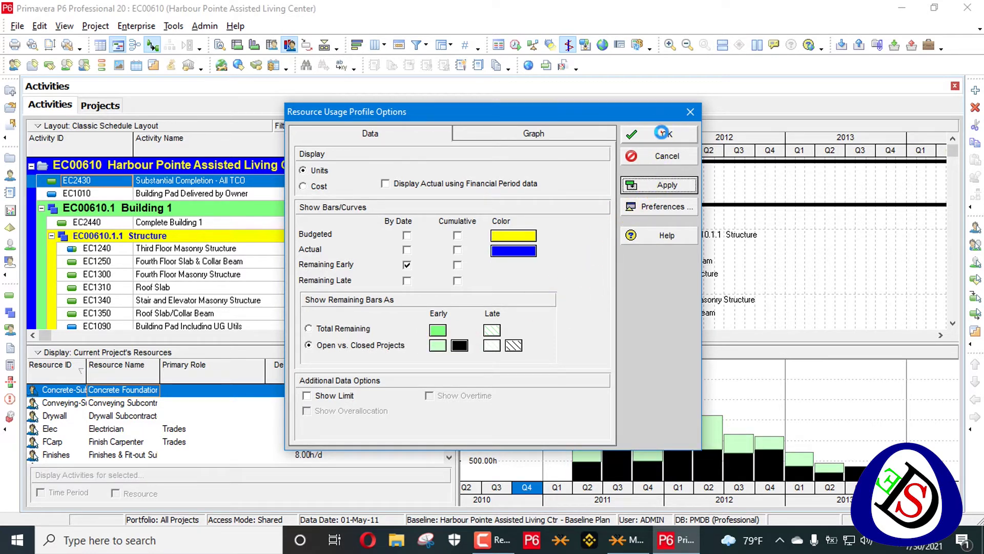
pyautogui.click(665, 135)
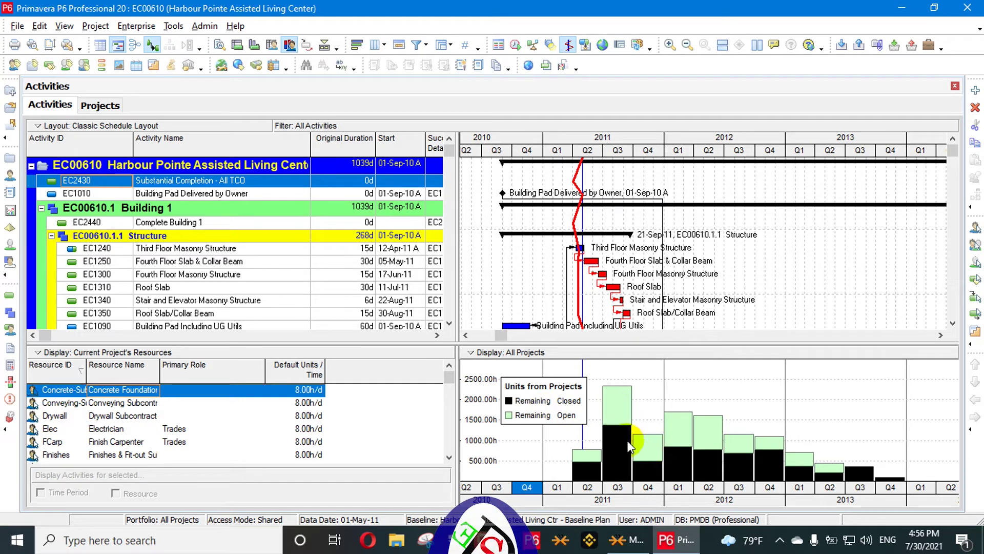
# Compare the Conveying, Drywall and Electrician profiles, ending on Finish Carpenter.
pyautogui.click(82, 402)
pyautogui.click(85, 413)
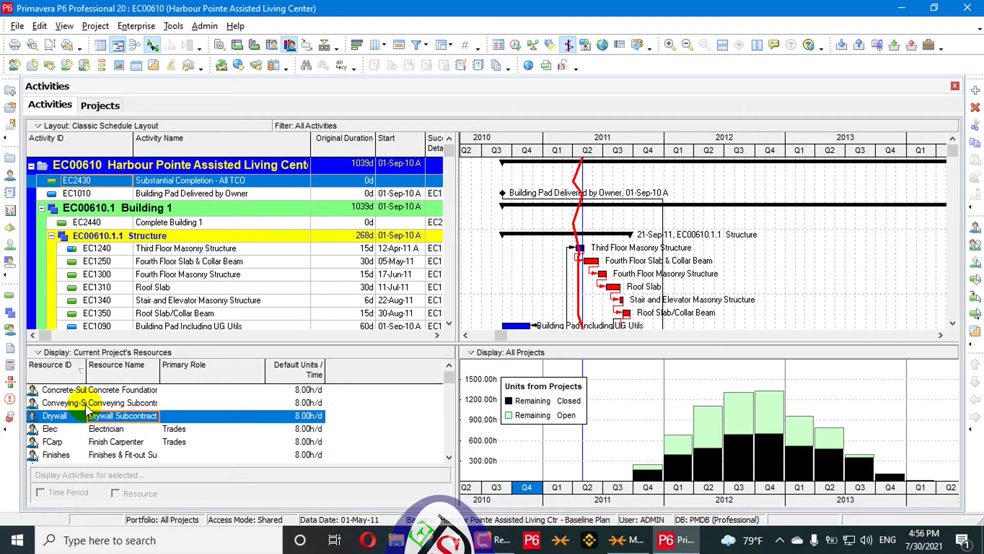
pyautogui.click(82, 428)
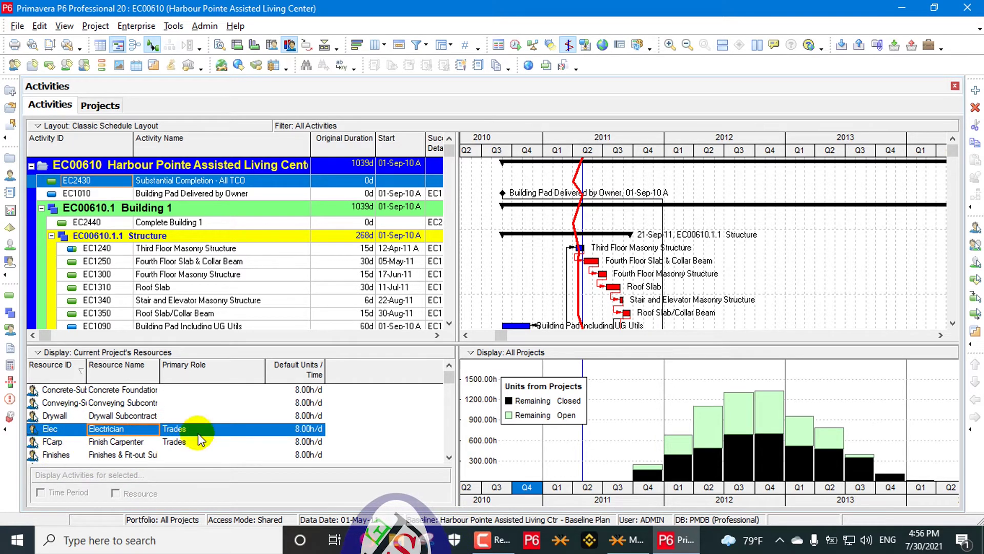
pyautogui.click(91, 444)
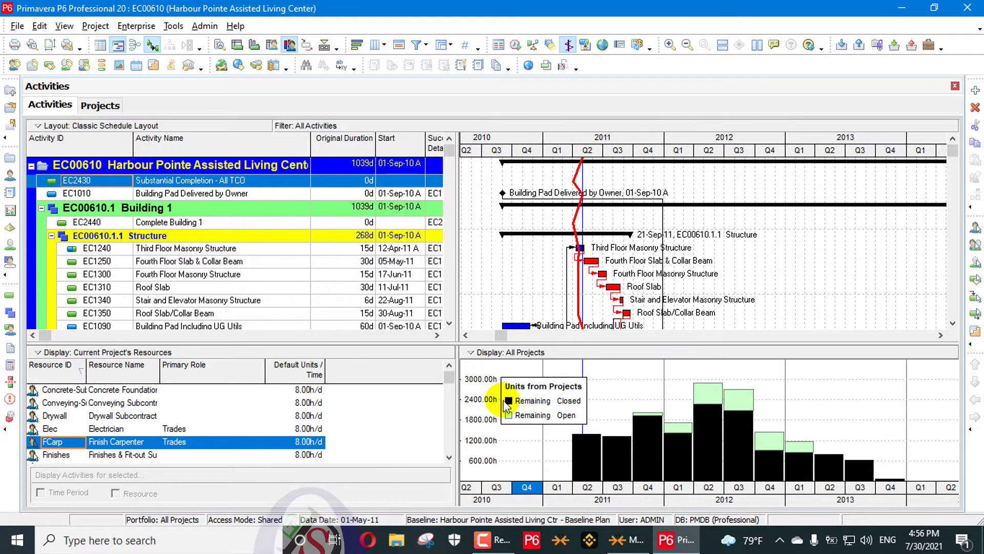
# Turn the Stacked Histogram display on and then off again.
pyautogui.click(496, 361)
pyautogui.click(513, 378)
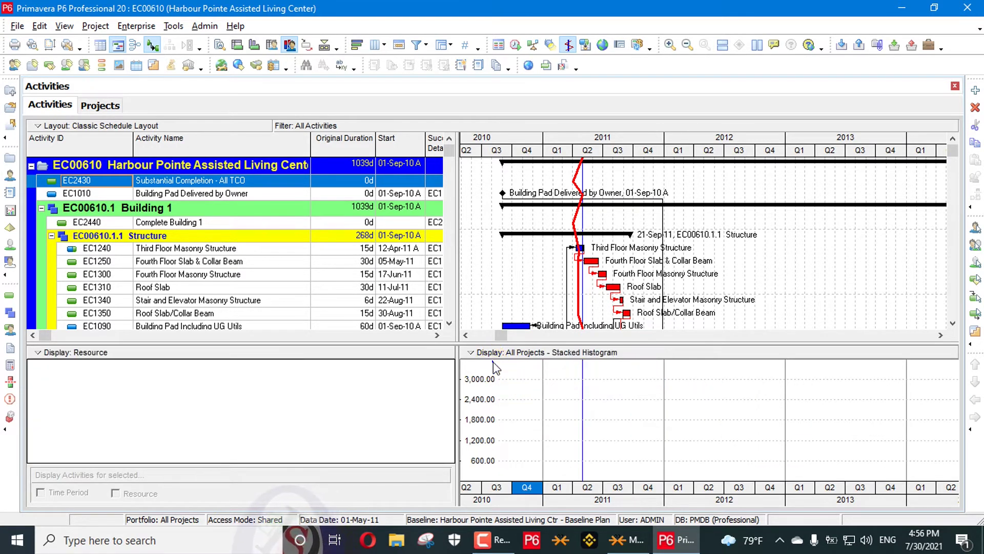
pyautogui.click(493, 362)
pyautogui.click(505, 391)
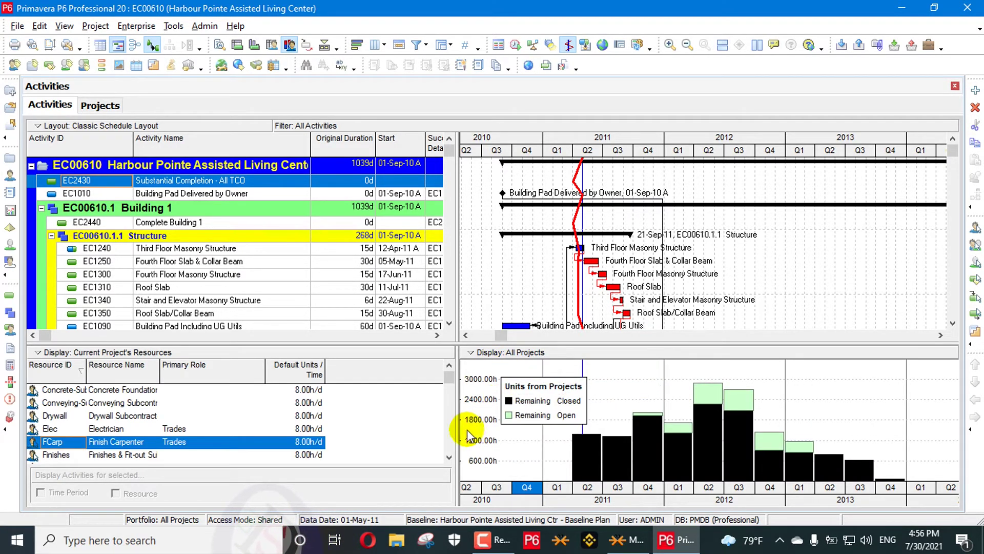
# Count only closed projects with leveling priority 1 or higher in Resource Analysis.
pyautogui.click(497, 358)
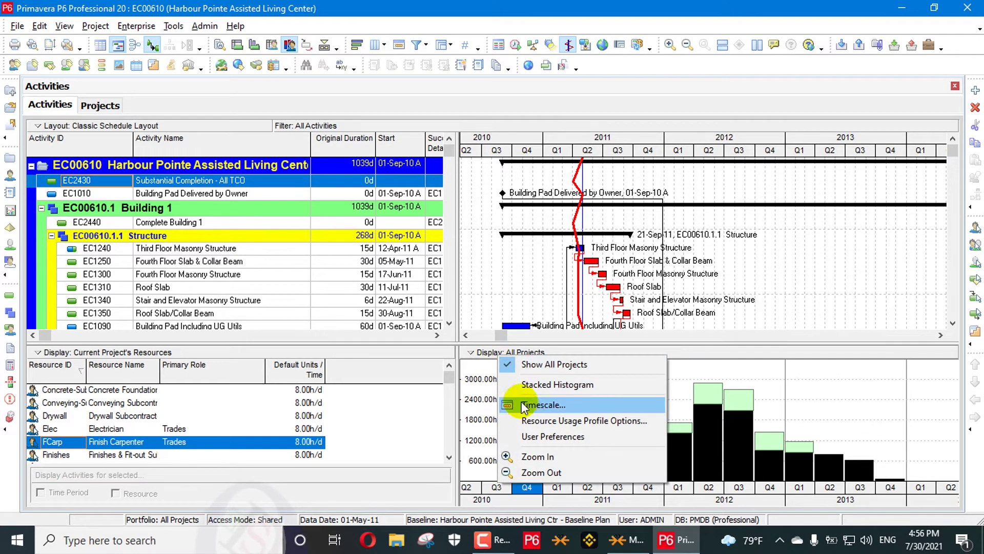
pyautogui.click(539, 438)
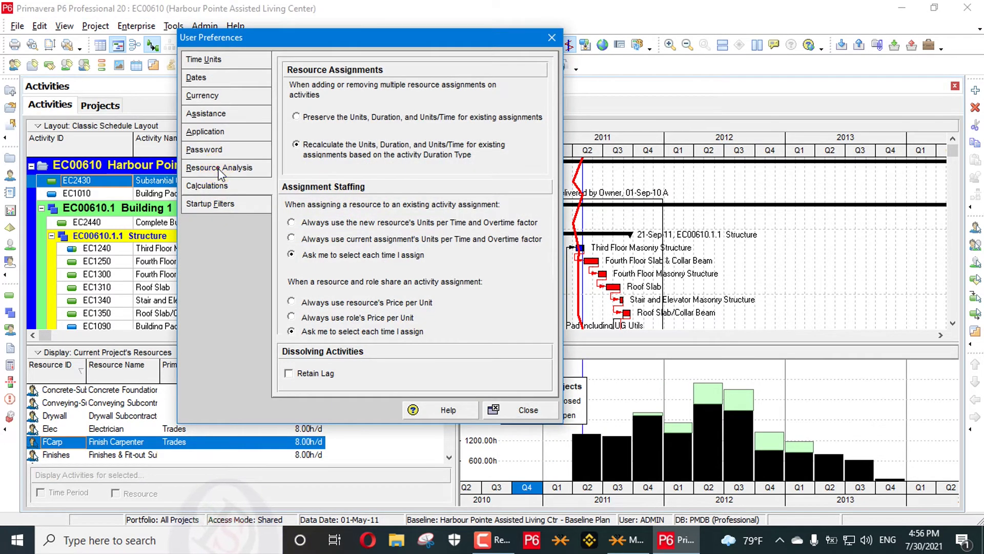
pyautogui.click(219, 168)
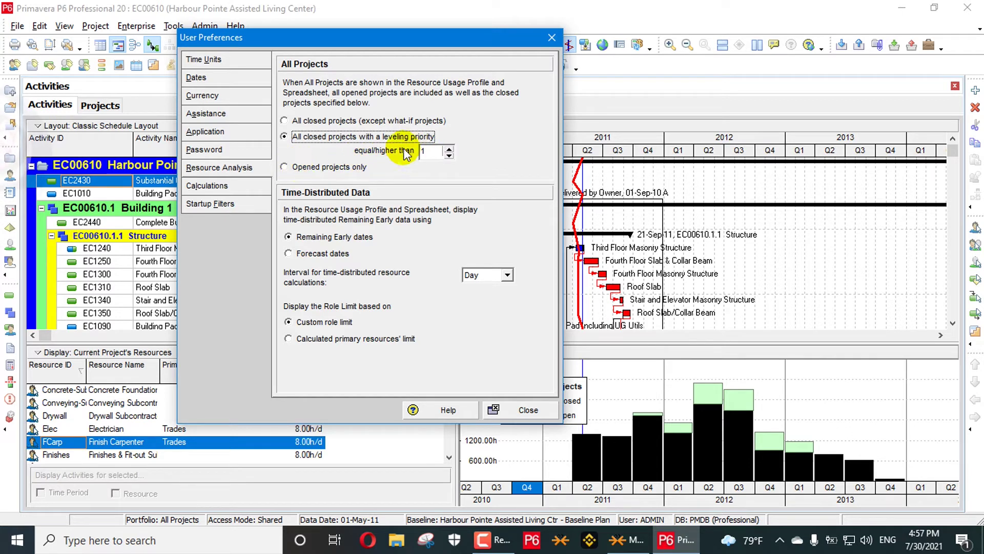
pyautogui.click(523, 410)
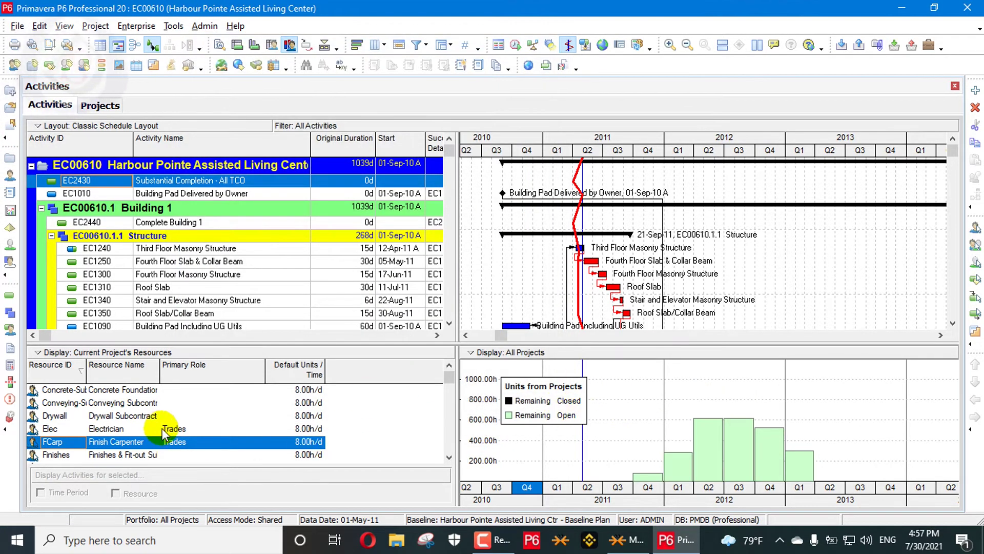
# Compare the resource profiles from Conveying down the list, ending on HVAC.
pyautogui.click(148, 425)
pyautogui.press('Up')
pyautogui.press('Up')
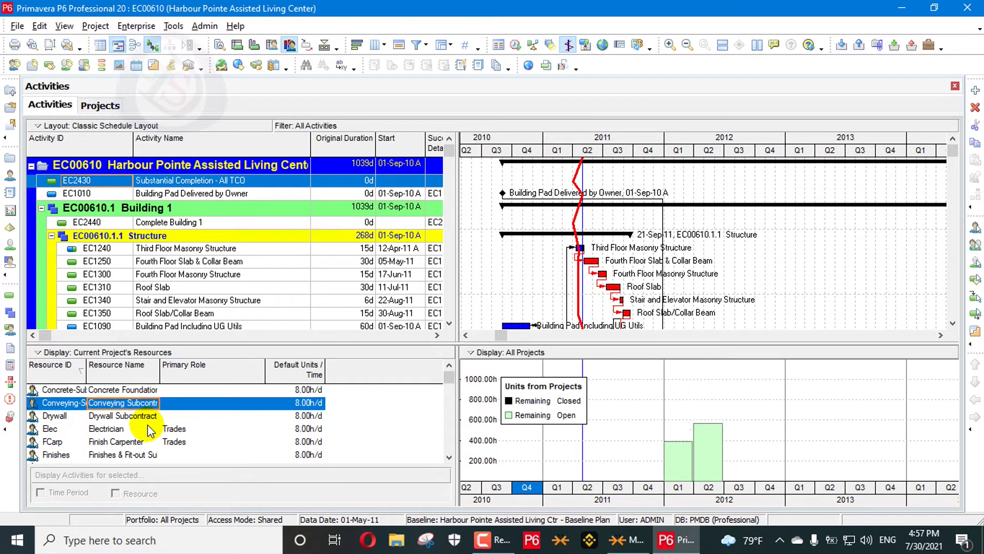
pyautogui.press('Up')
pyautogui.press('Down')
pyautogui.press('Down')
pyautogui.press('Down')
pyautogui.press('Down')
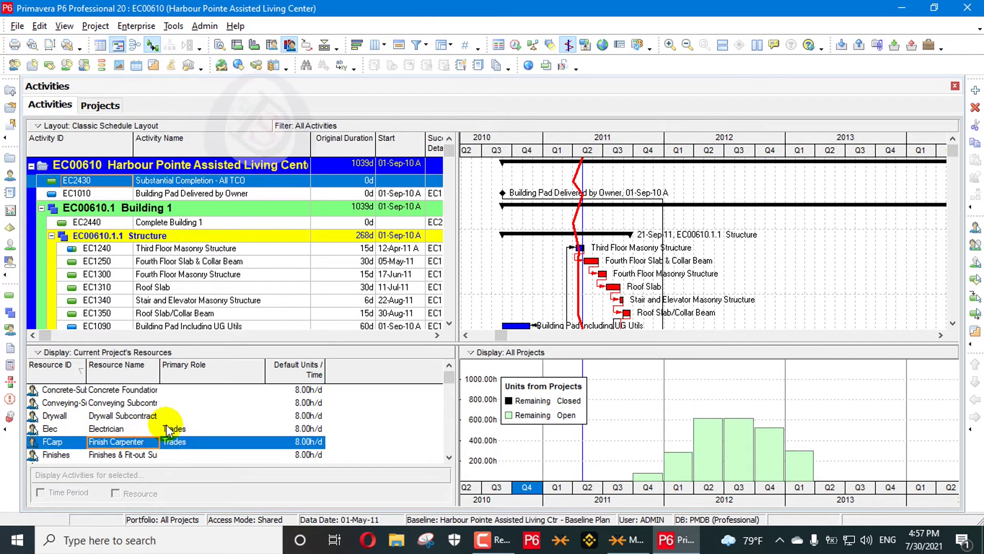
pyautogui.press('Down')
pyautogui.press('Down')
pyautogui.press('Down')
pyautogui.press('Down')
pyautogui.press('Down')
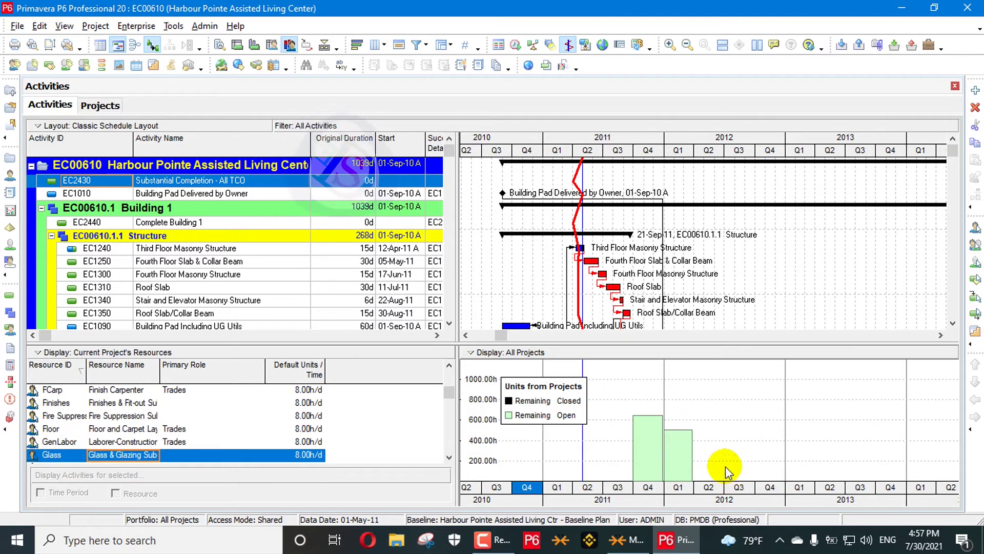
pyautogui.press('Down')
pyautogui.press('Down')
pyautogui.press('Down')
pyautogui.press('Down')
pyautogui.press('Down')
pyautogui.press('Down')
pyautogui.press('Down')
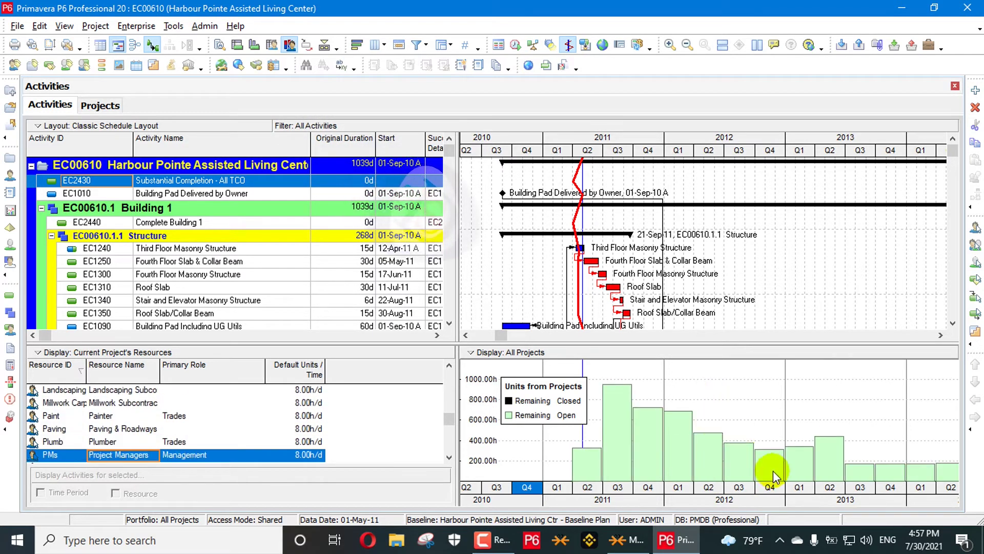
pyautogui.press('Down')
pyautogui.press('Down')
pyautogui.press('Down')
pyautogui.press('Down')
pyautogui.press('Down')
pyautogui.press('Down')
pyautogui.press('Up')
pyautogui.press('Up')
pyautogui.press('Up')
pyautogui.press('Up')
pyautogui.press('Up')
pyautogui.press('Up')
pyautogui.press('Up')
pyautogui.press('Up')
pyautogui.press('Up')
pyautogui.press('Up')
pyautogui.press('Up')
pyautogui.press('Up')
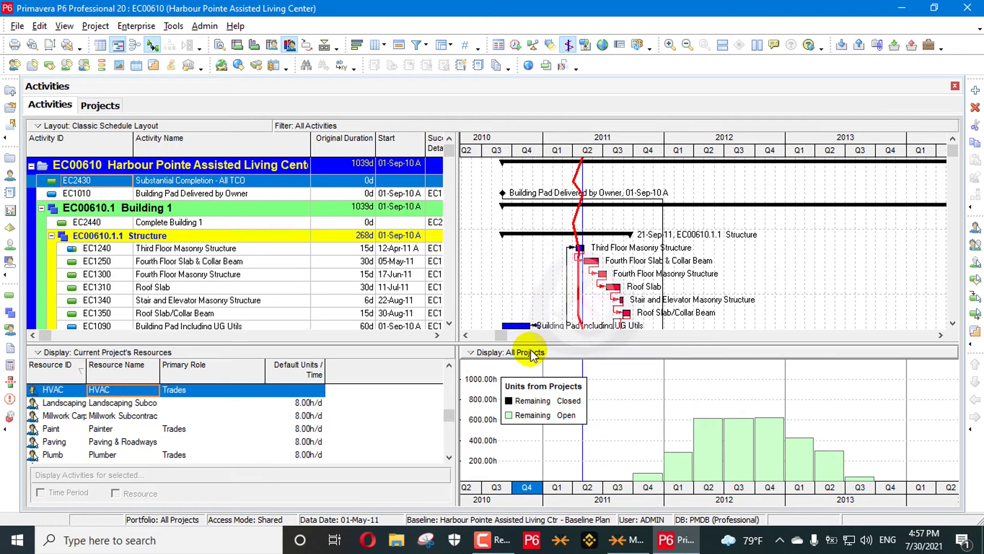
# Switch Resource Analysis back to all closed projects except what-if projects.
pyautogui.rightClick(534, 354)
pyautogui.click(592, 432)
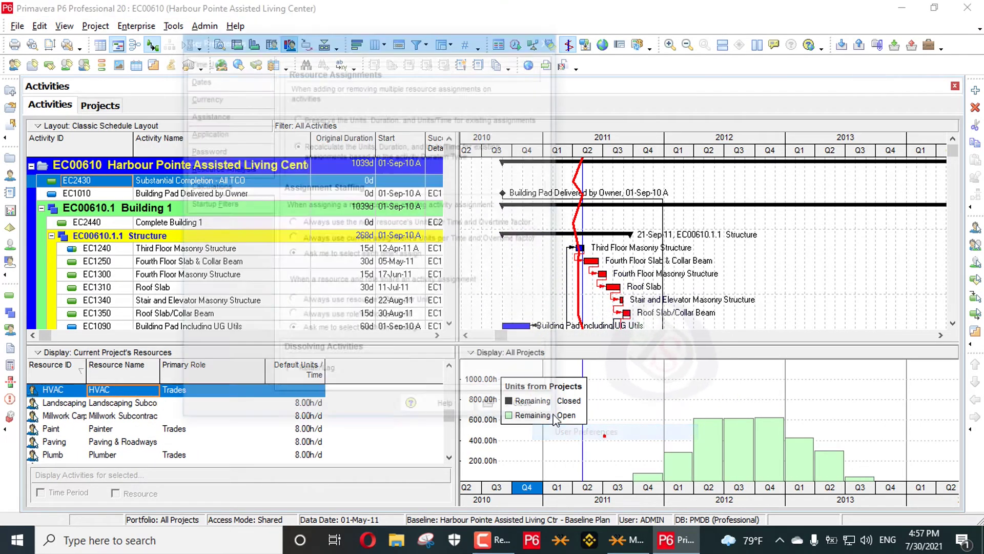
pyautogui.click(225, 168)
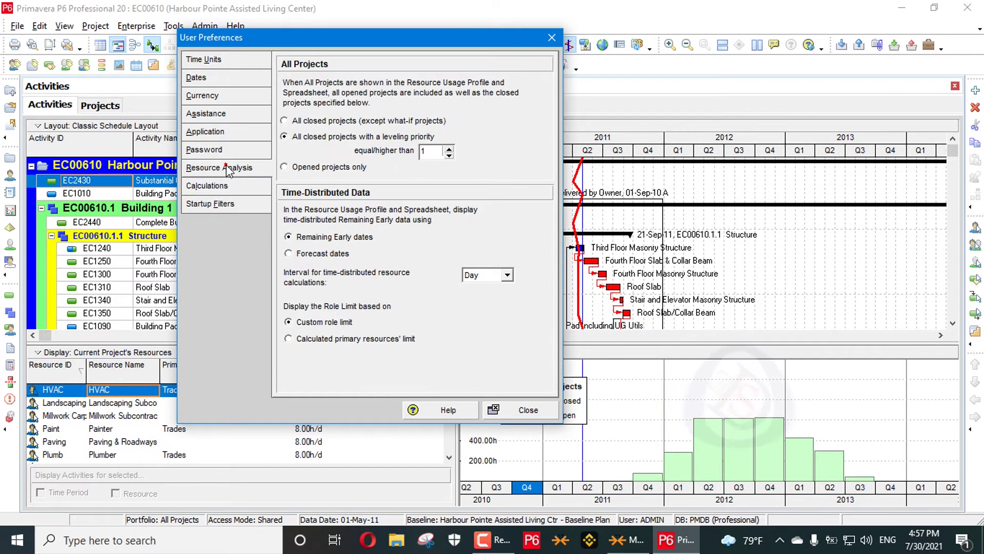
pyautogui.click(309, 120)
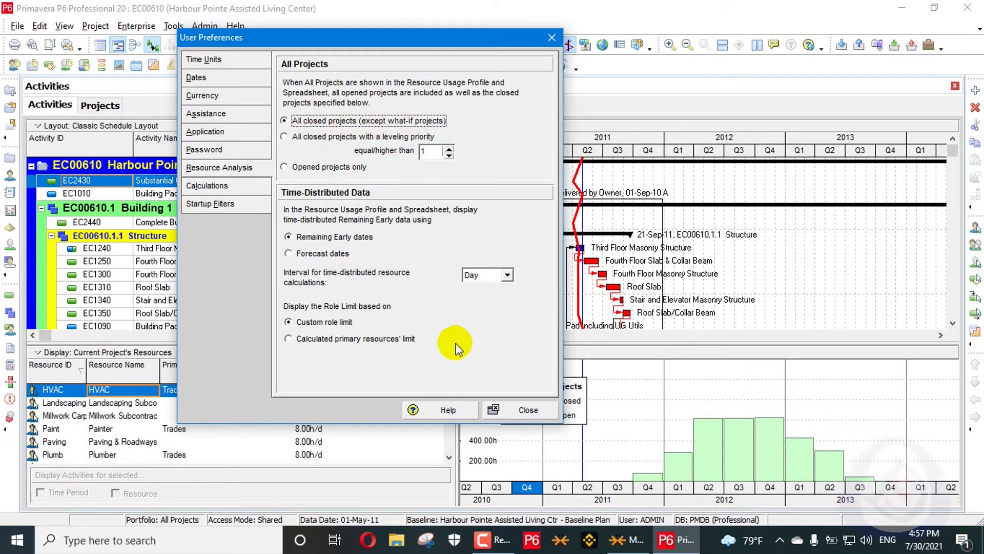
pyautogui.click(521, 412)
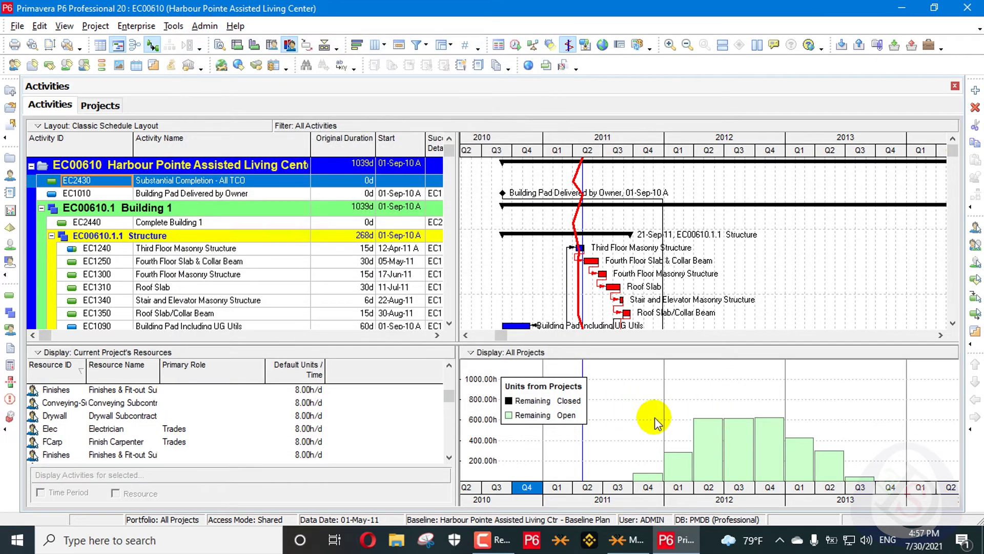
# Select Concrete Foundation and check Resource Analysis includes all non-what-if closed projects.
pyautogui.click(203, 403)
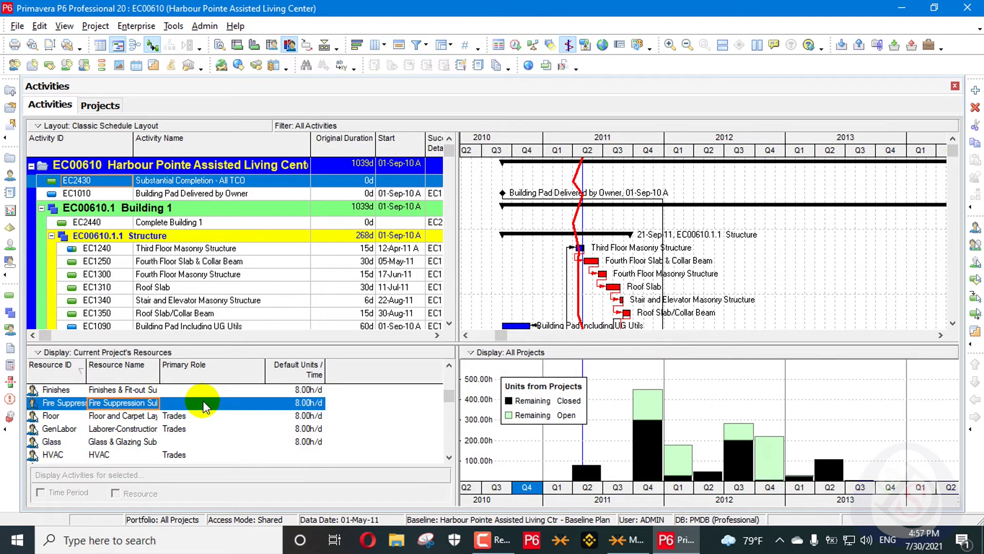
pyautogui.press('Up')
pyautogui.press('Up')
pyautogui.press('Up')
pyautogui.press('Up')
pyautogui.press('Up')
pyautogui.press('Up')
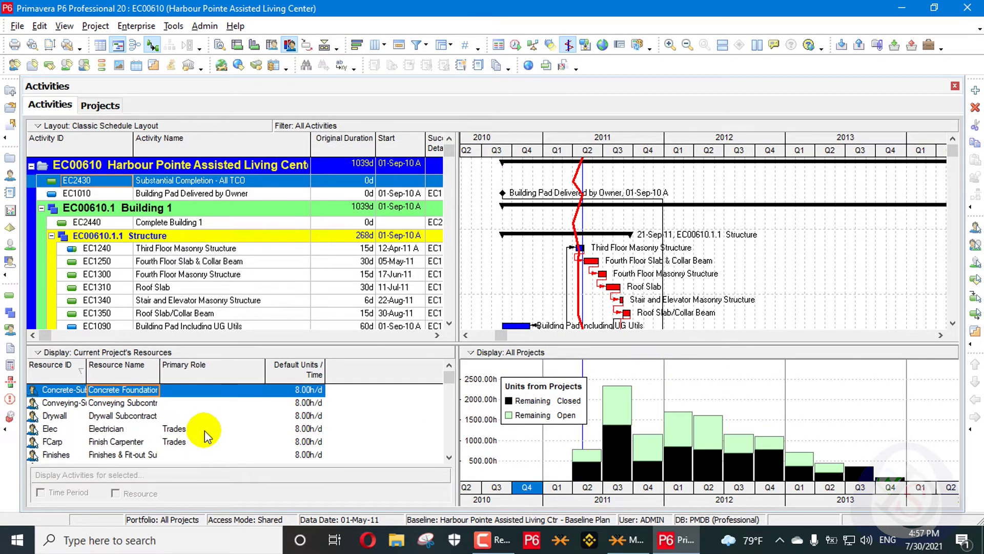
pyautogui.rightClick(510, 351)
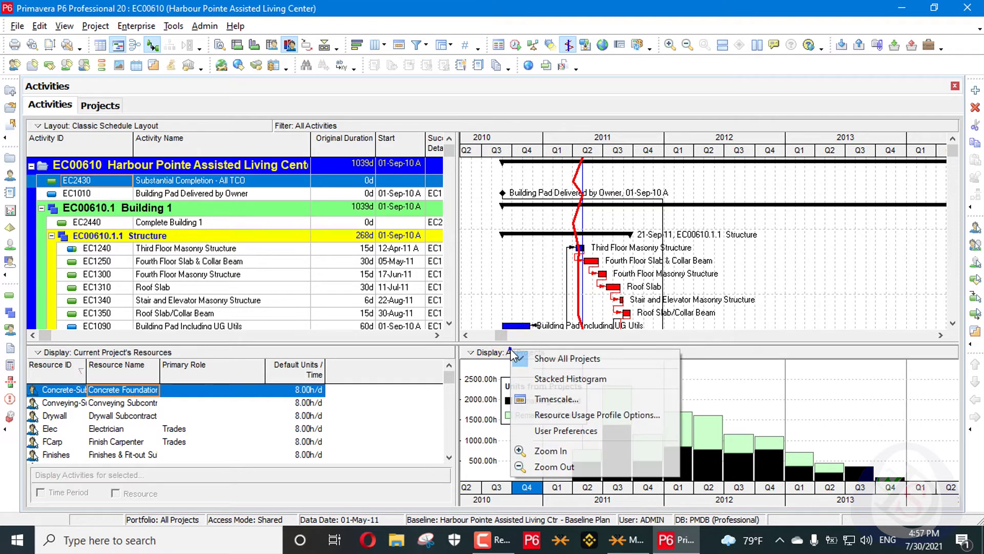
pyautogui.click(564, 429)
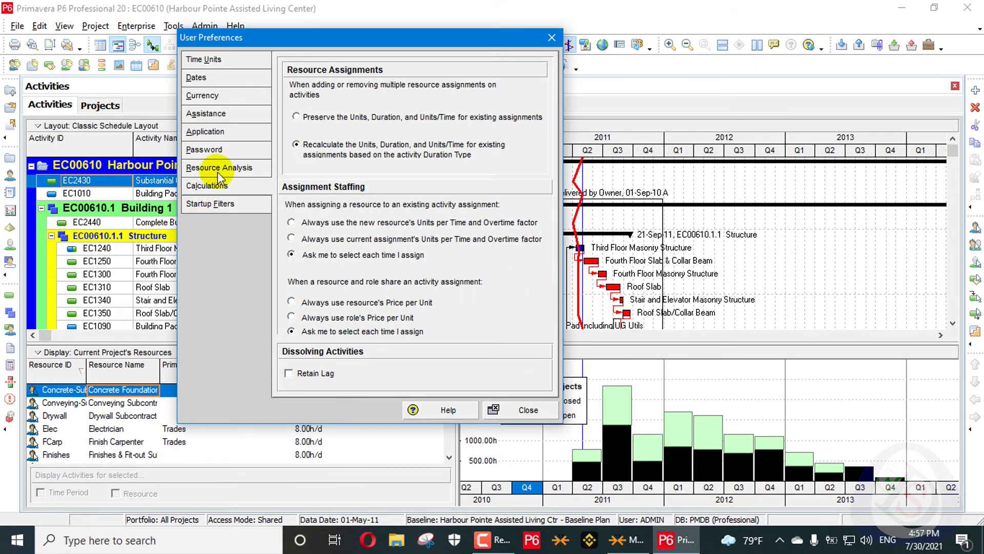
pyautogui.click(218, 169)
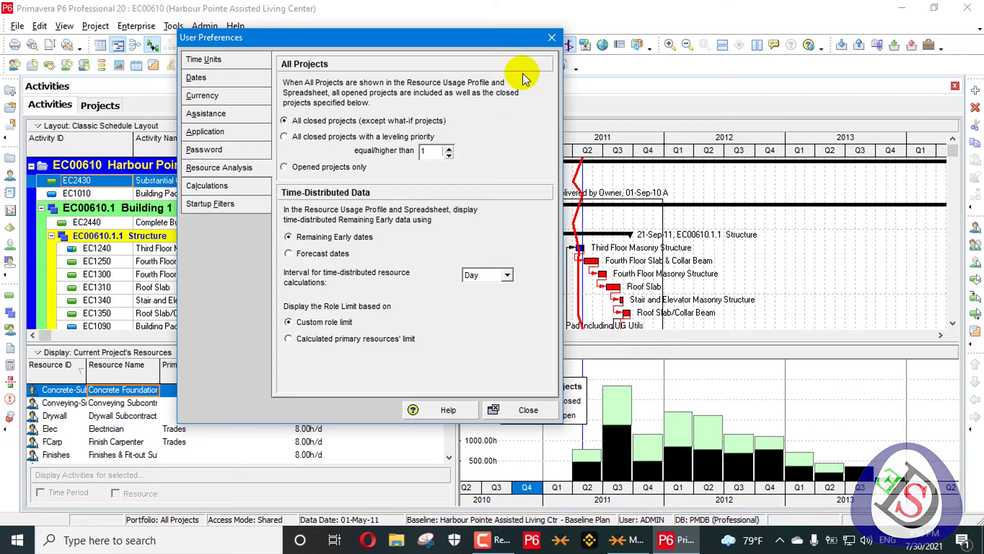
pyautogui.click(555, 38)
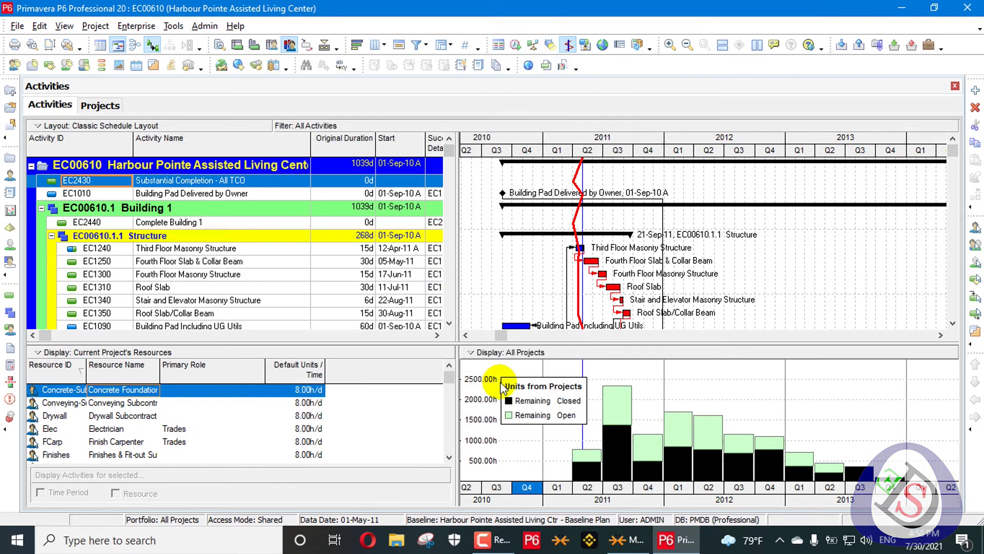
pyautogui.click(505, 358)
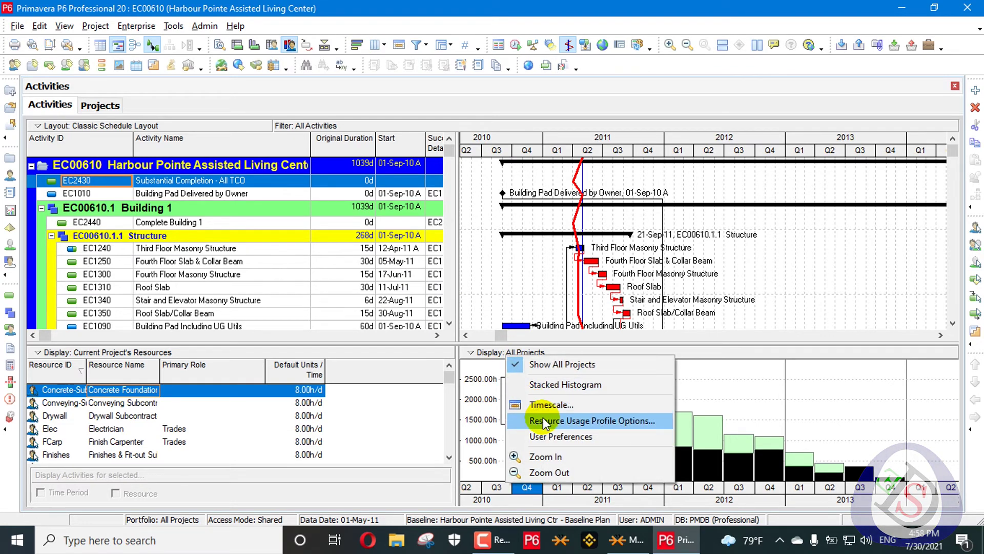
pyautogui.click(559, 417)
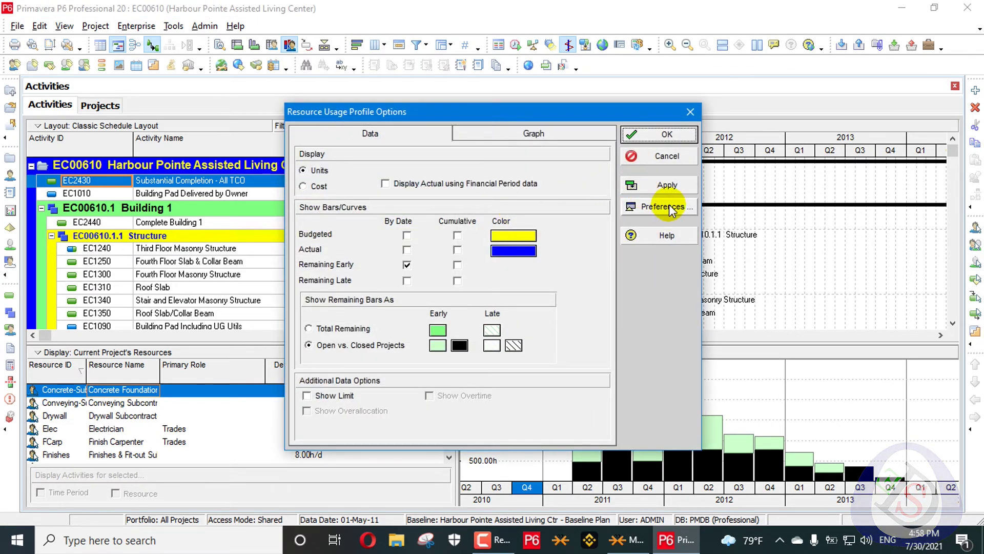
pyautogui.click(666, 207)
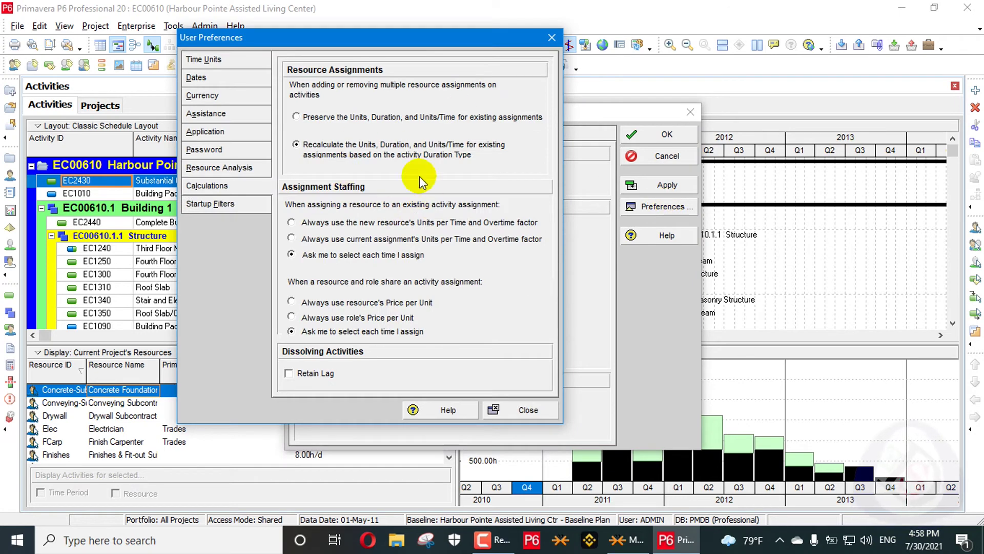
pyautogui.click(552, 37)
pyautogui.click(689, 109)
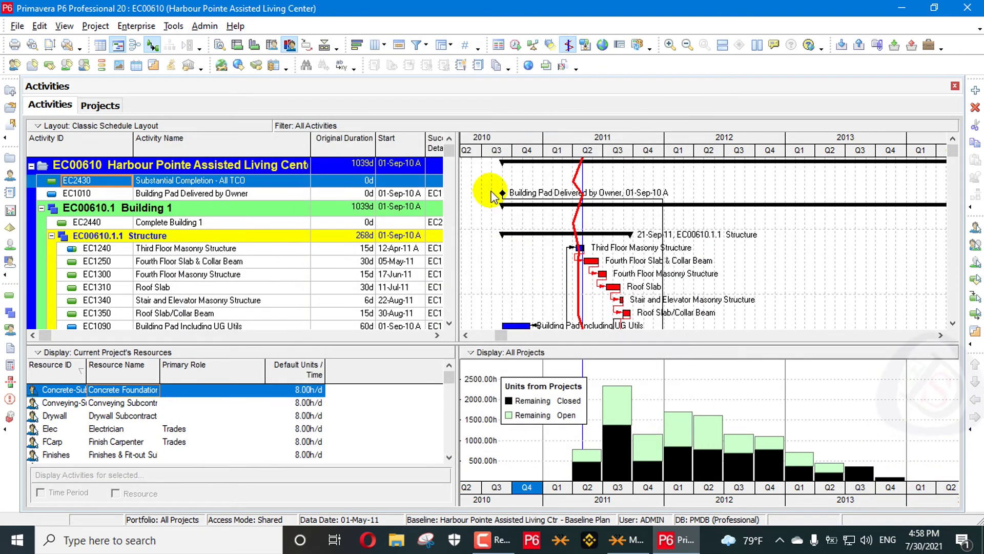
pyautogui.click(107, 108)
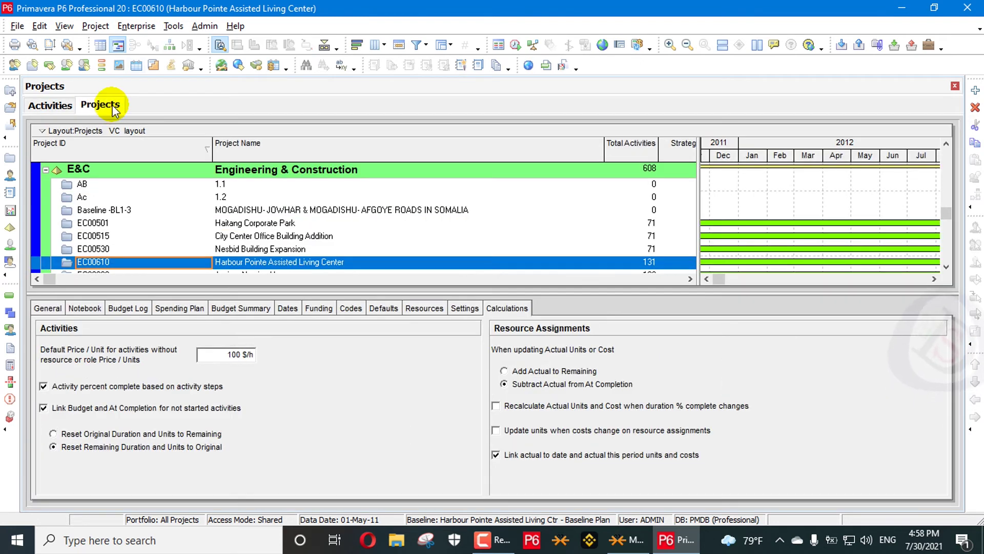
pyautogui.click(112, 249)
pyautogui.click(49, 307)
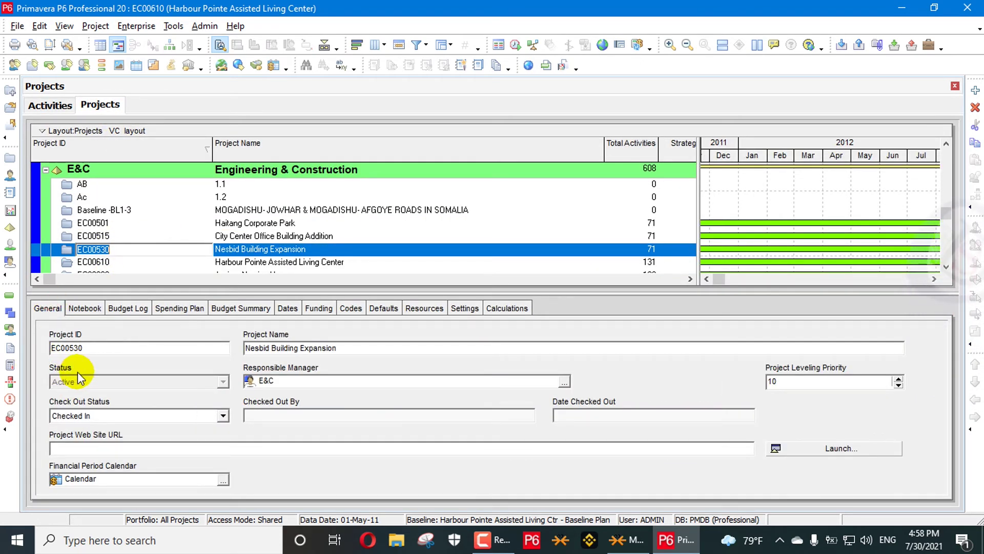
pyautogui.click(105, 235)
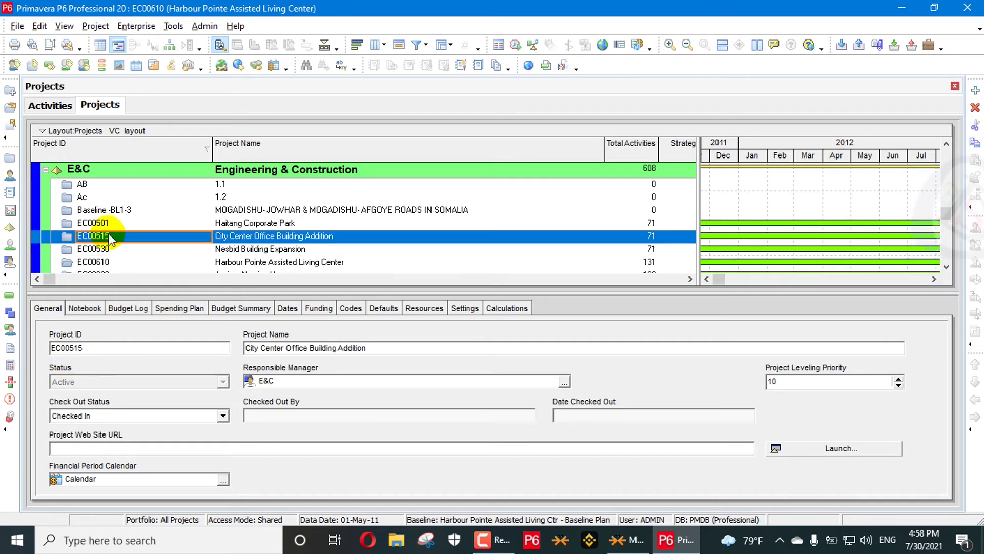
pyautogui.click(111, 223)
pyautogui.click(111, 240)
pyautogui.click(126, 261)
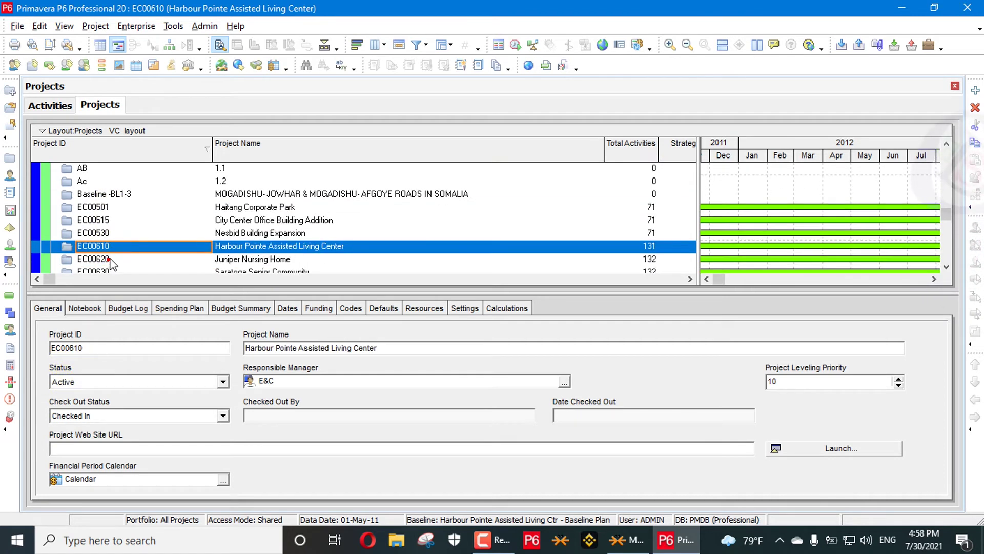
pyautogui.click(199, 382)
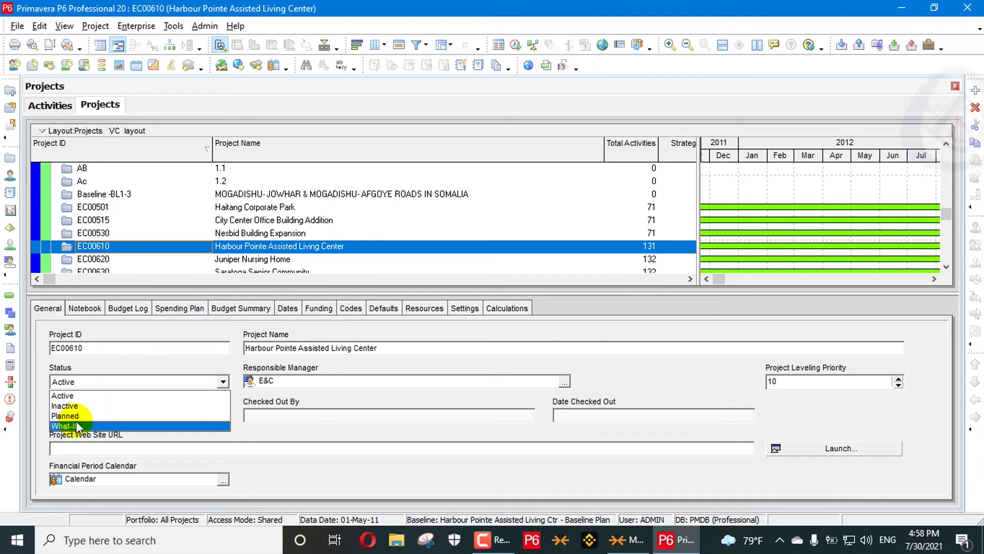
pyautogui.click(156, 186)
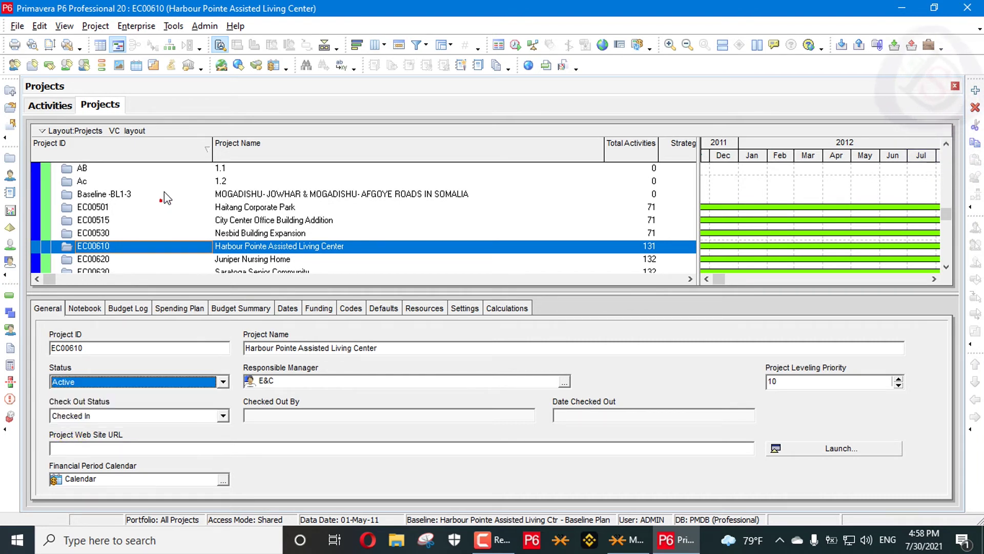
pyautogui.click(156, 183)
pyautogui.scroll(-10, 156, 188)
pyautogui.scroll(-10, 157, 191)
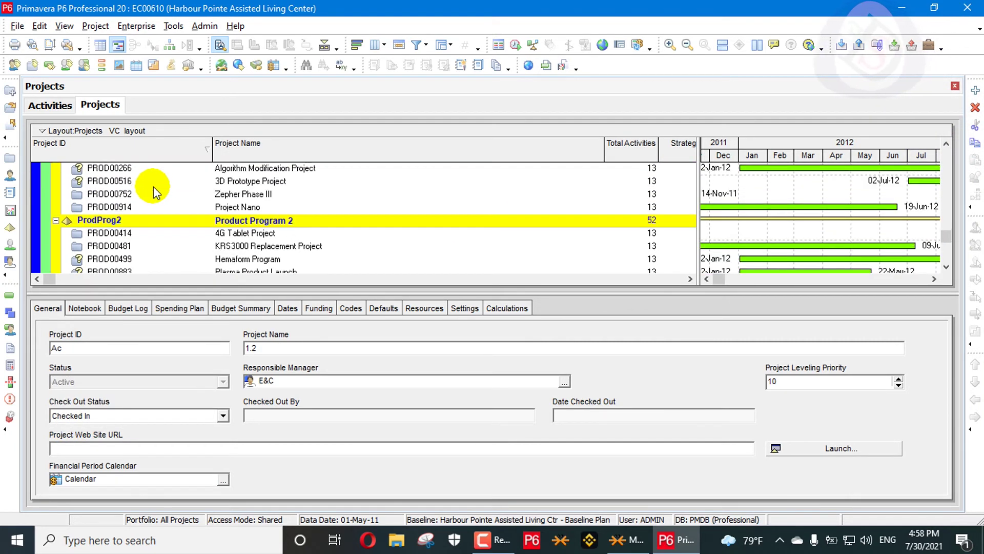
pyautogui.scroll(1, 76, 192)
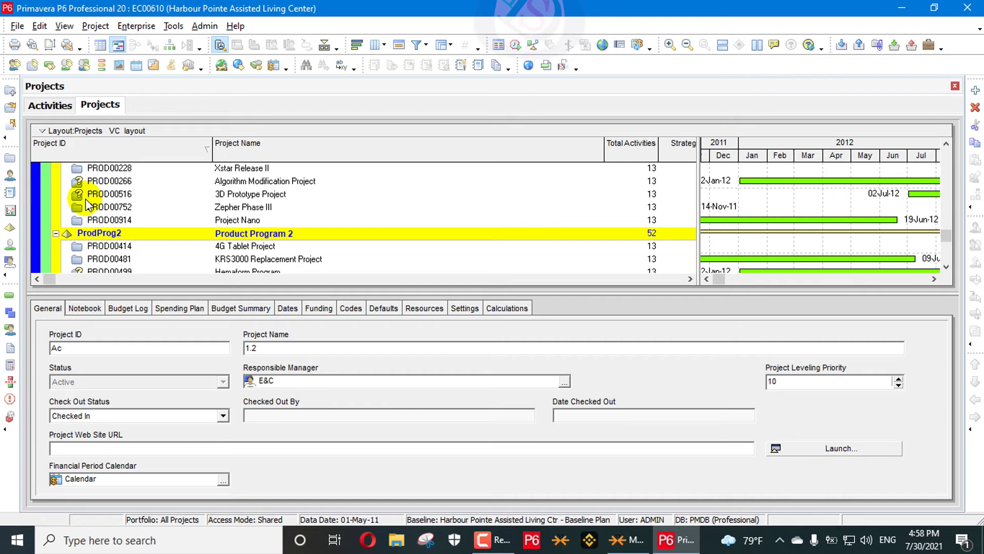
pyautogui.scroll(3, 87, 205)
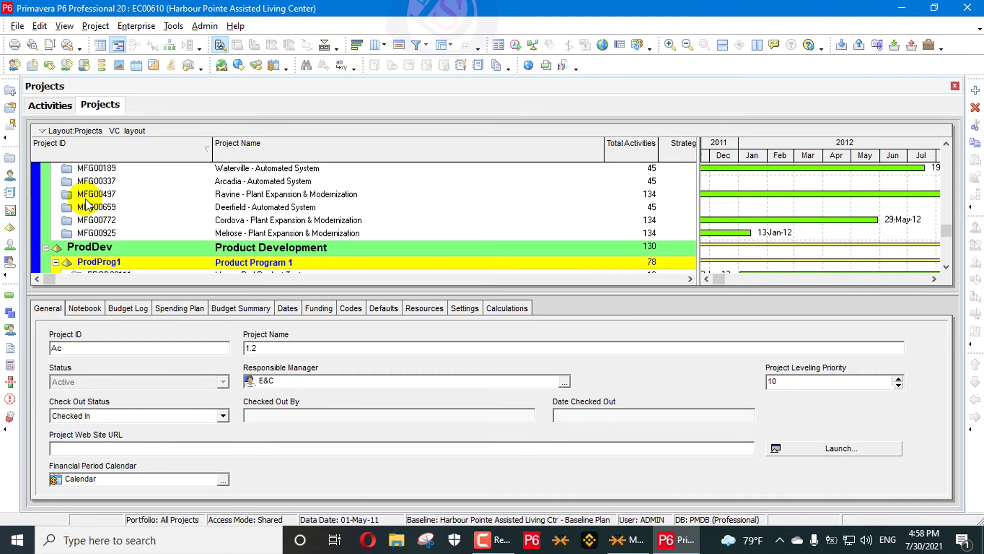
pyautogui.scroll(3, 87, 205)
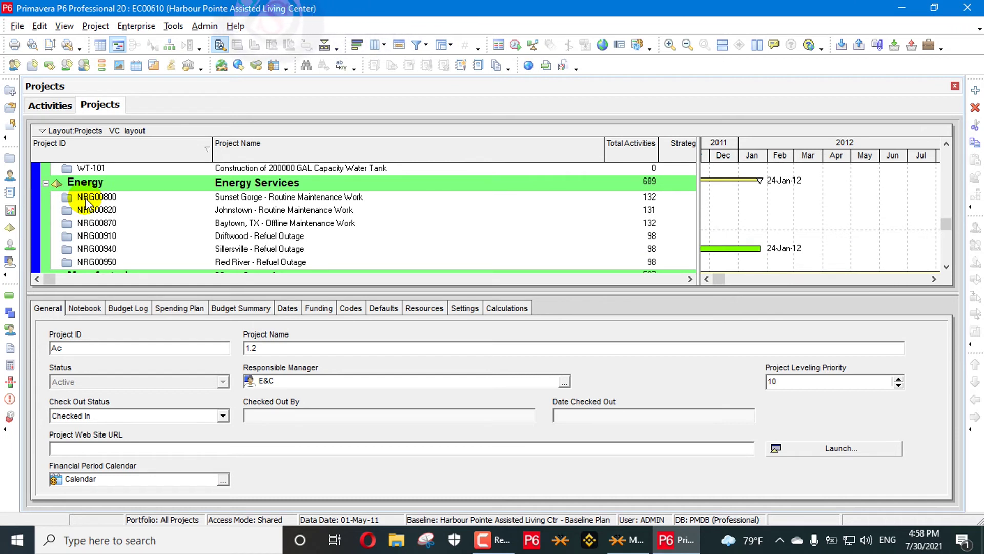
pyautogui.scroll(1, 87, 204)
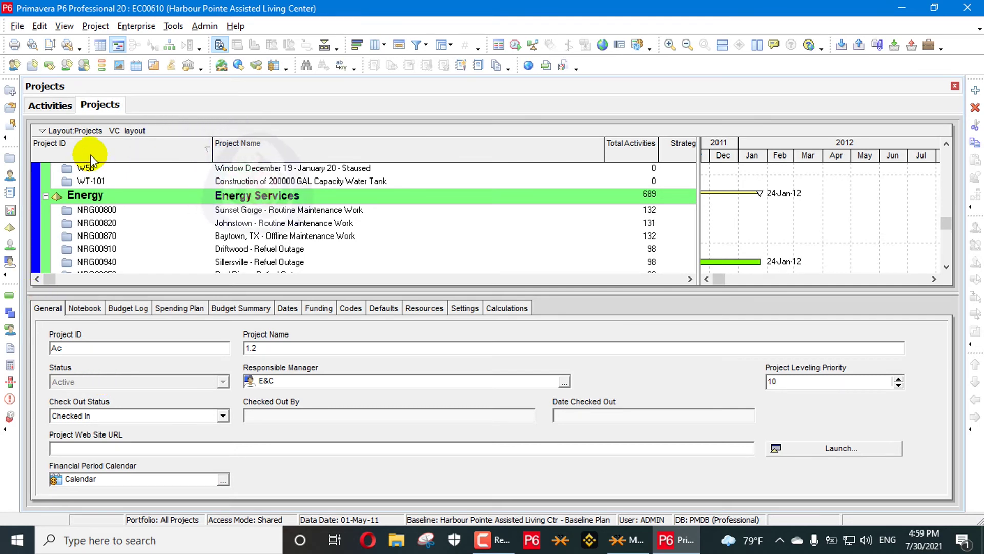
pyautogui.click(51, 106)
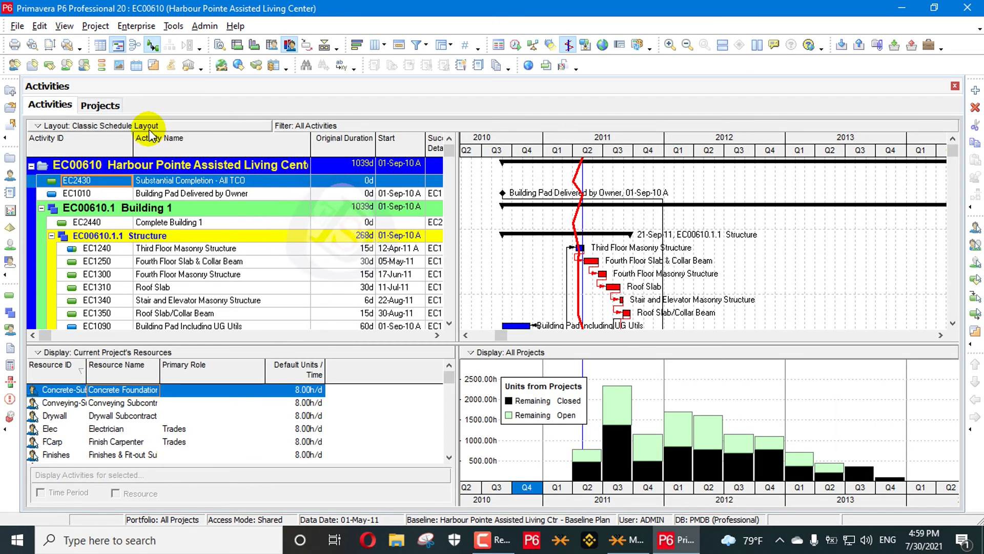
pyautogui.click(272, 45)
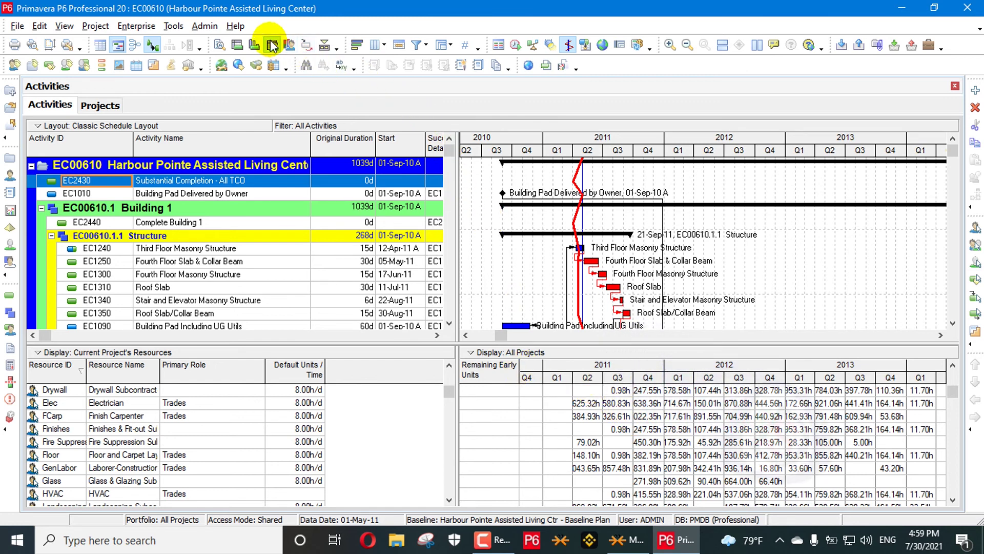
pyautogui.click(289, 47)
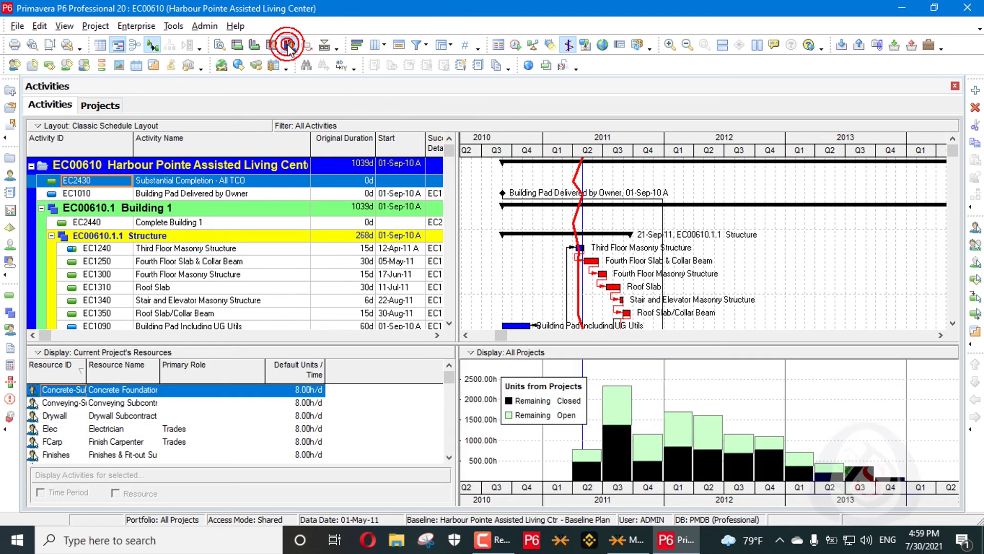